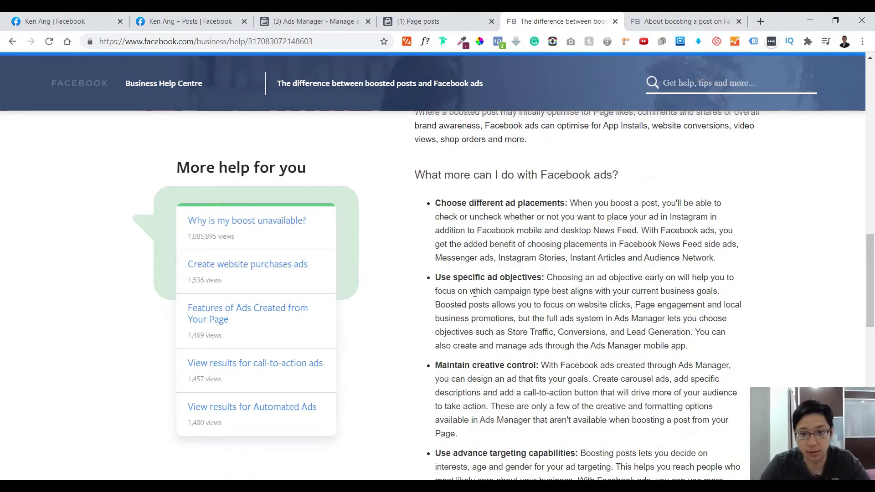
# Read the help article's section on what more Facebook ads offer, covering ad placements, objectives, creative control and advanced targeting
pyautogui.moveTo(475, 277); pyautogui.dragTo(546, 304)
pyautogui.click(609, 300)
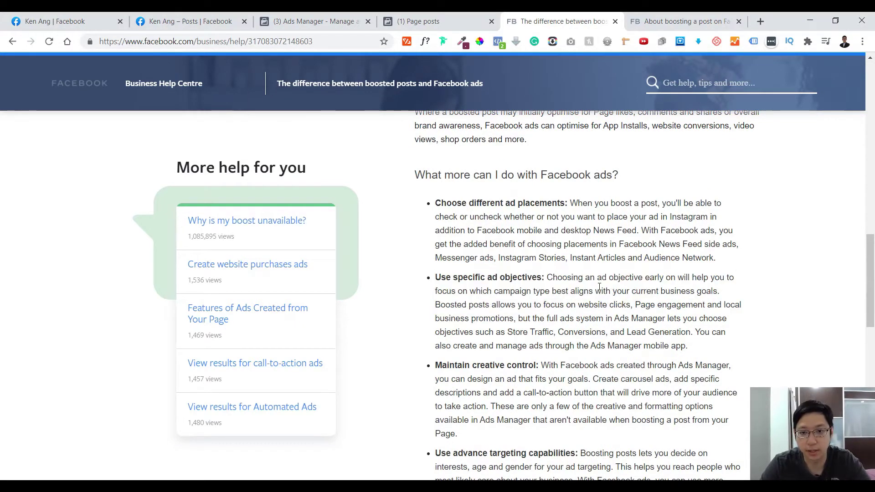
pyautogui.scroll(-1, 484, 383)
pyautogui.moveTo(478, 396); pyautogui.dragTo(601, 410)
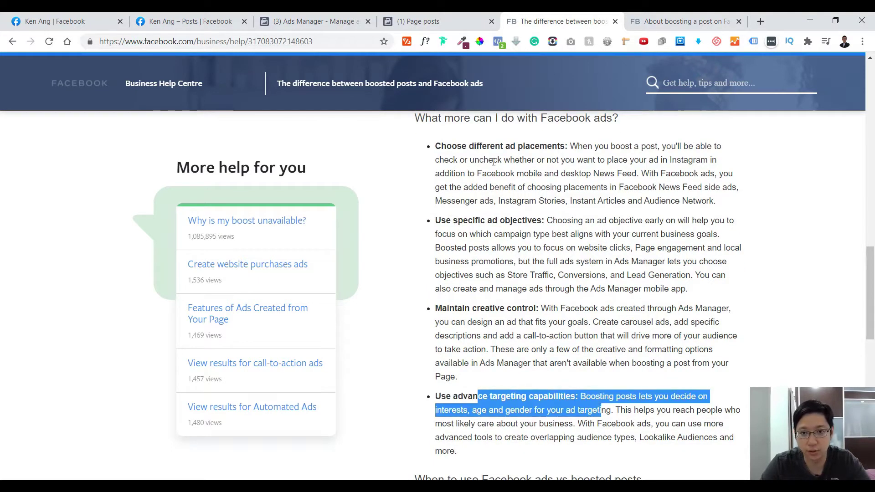
pyautogui.moveTo(452, 146); pyautogui.dragTo(586, 174)
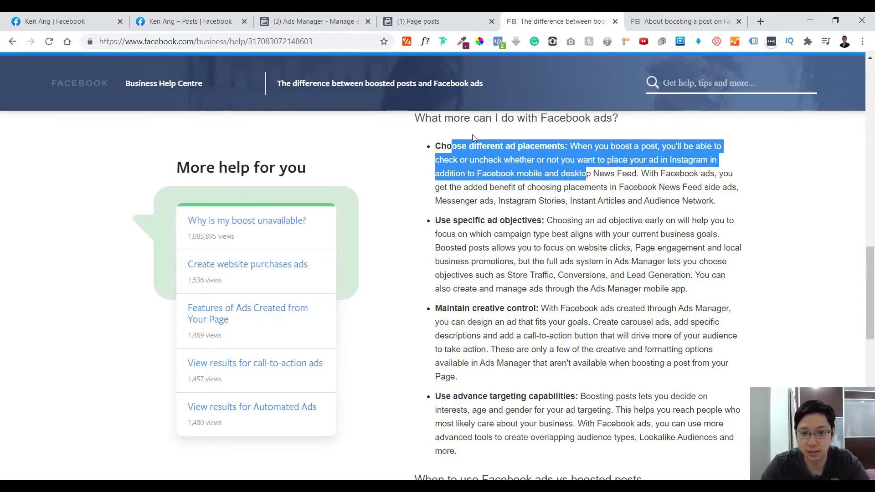
pyautogui.click(536, 304)
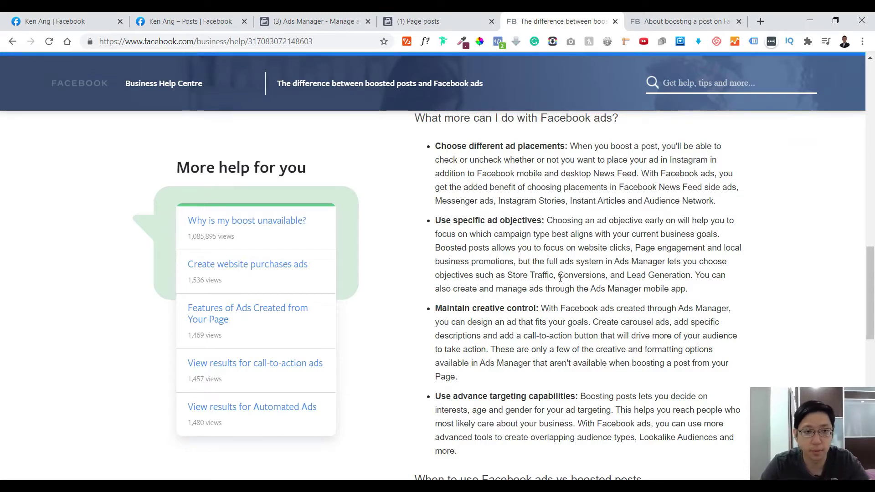
pyautogui.scroll(7, 561, 278)
# Open the boost setup for the Page's 24 November 2019 post about speaking at the Kuala Lumpur social media event
pyautogui.click(191, 22)
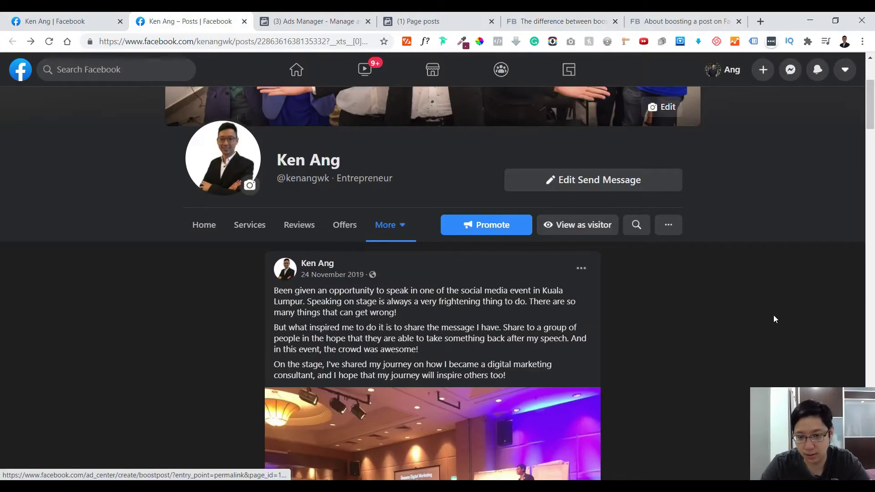
pyautogui.scroll(-3, 770, 315)
pyautogui.scroll(1, 767, 314)
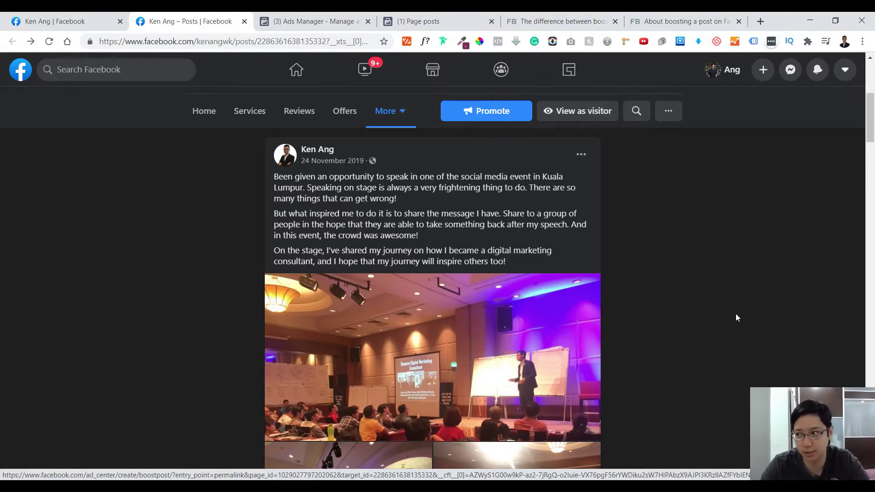
pyautogui.scroll(-6, 734, 315)
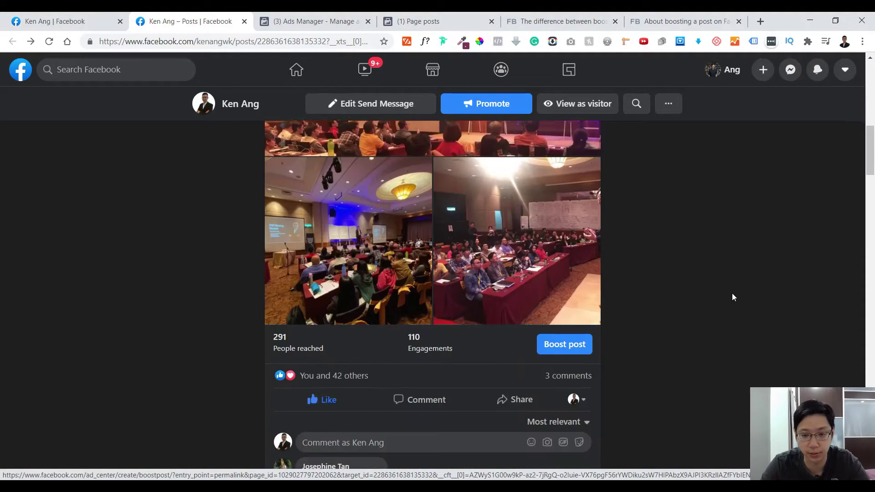
pyautogui.scroll(-1, 733, 297)
pyautogui.scroll(1, 735, 278)
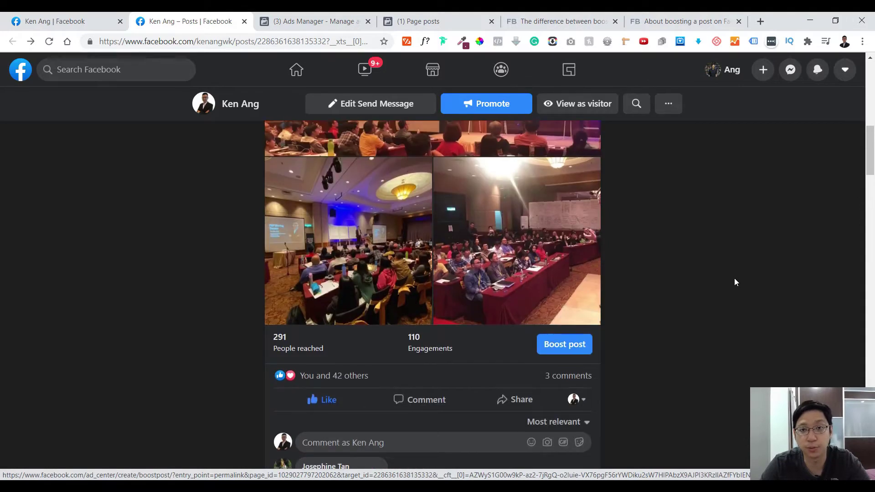
pyautogui.click(564, 345)
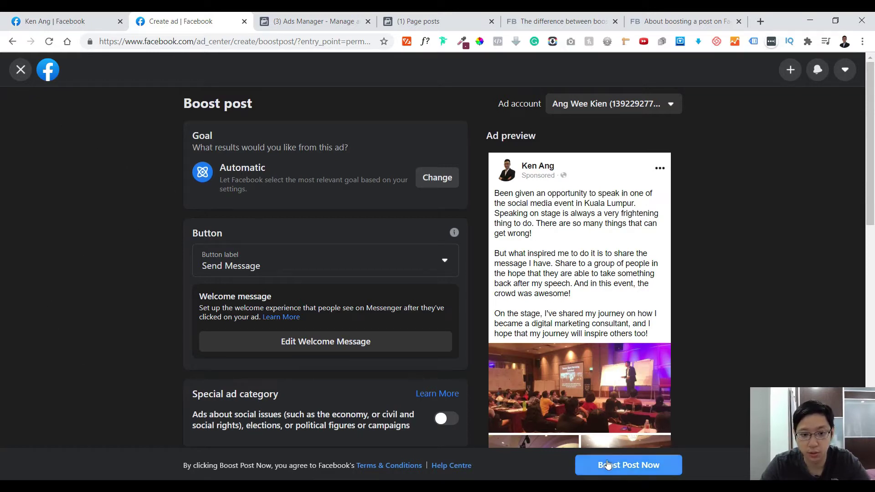
pyautogui.scroll(-1, 712, 187)
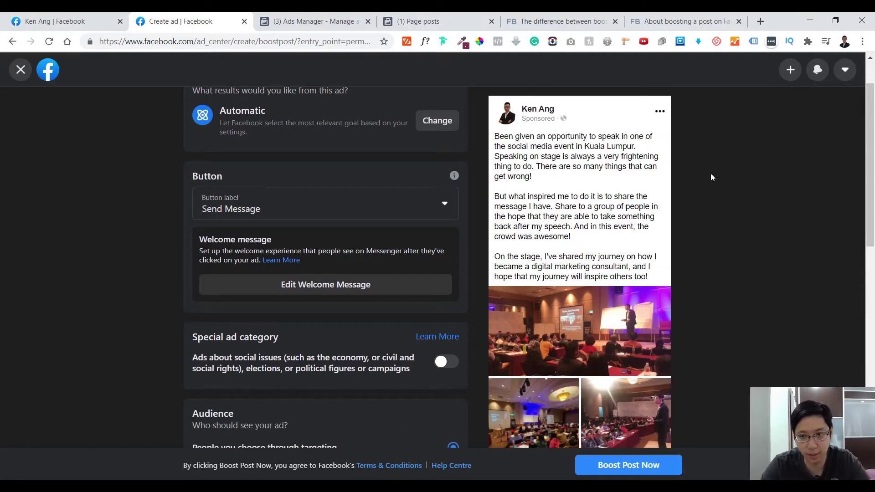
pyautogui.scroll(1, 710, 178)
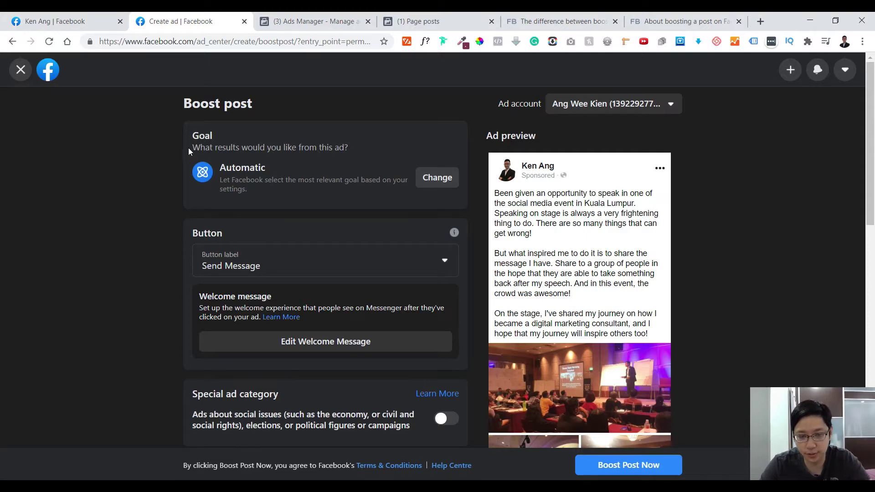
# Switch to Ads Manager, start creating a new campaign and bring up its marketing objectives
pyautogui.click(308, 17)
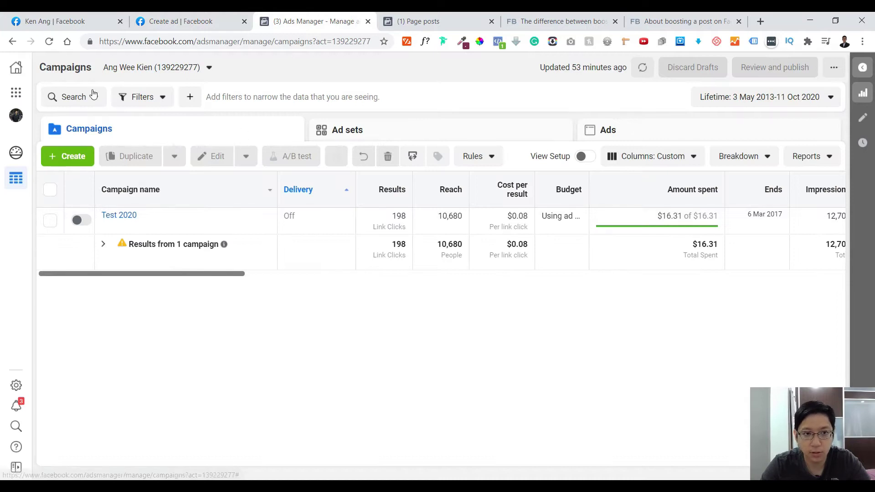
pyautogui.click(68, 156)
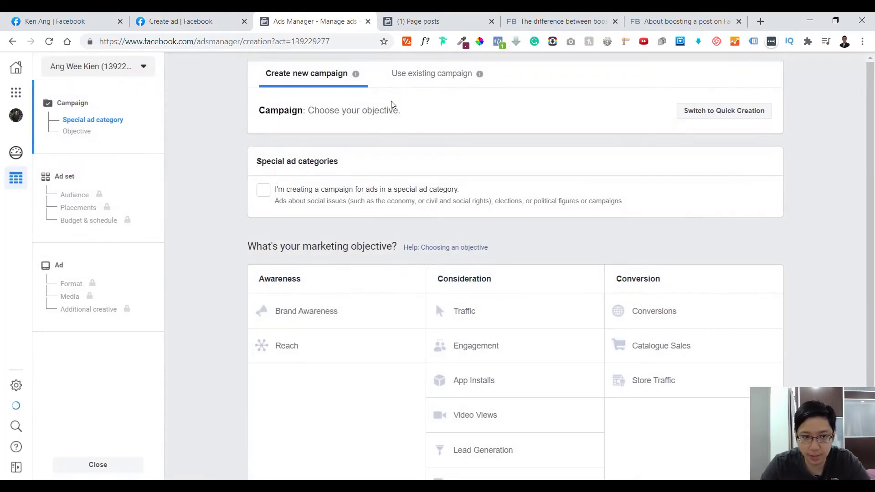
pyautogui.click(181, 21)
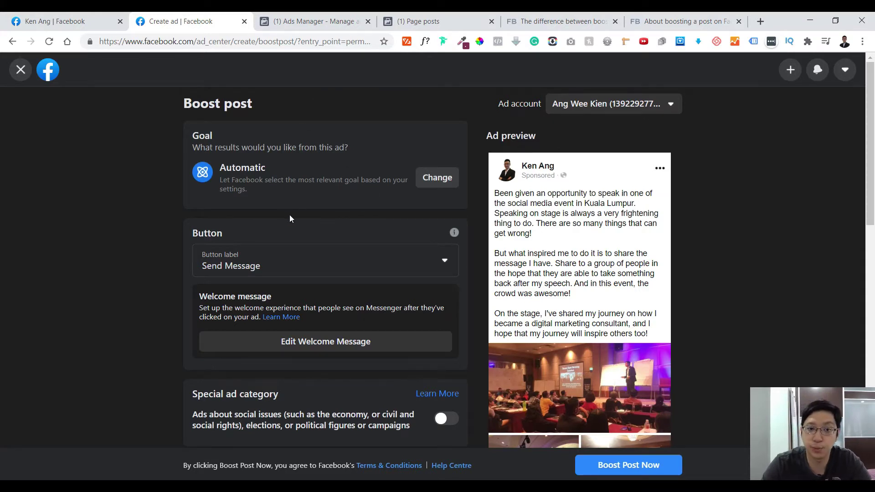
pyautogui.click(264, 21)
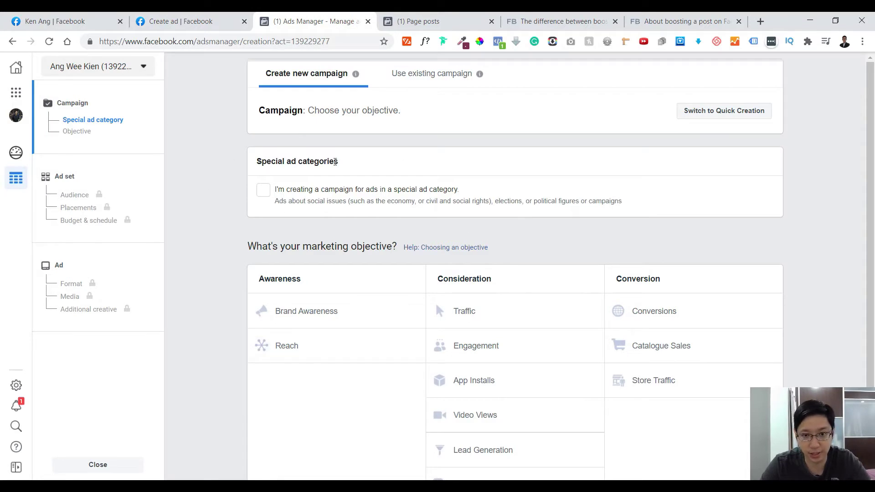
pyautogui.scroll(-1, 518, 223)
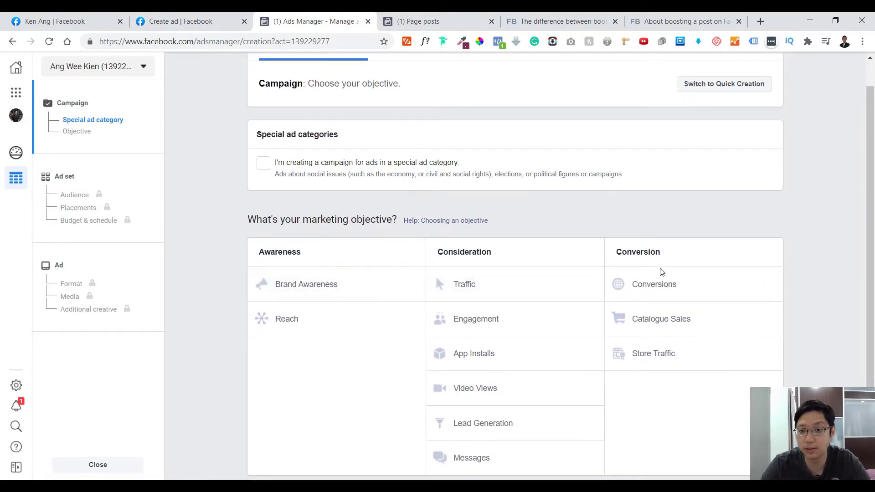
# Return to the boost post setup and examine its goal, button, audience and ad preview sections
pyautogui.click(232, 18)
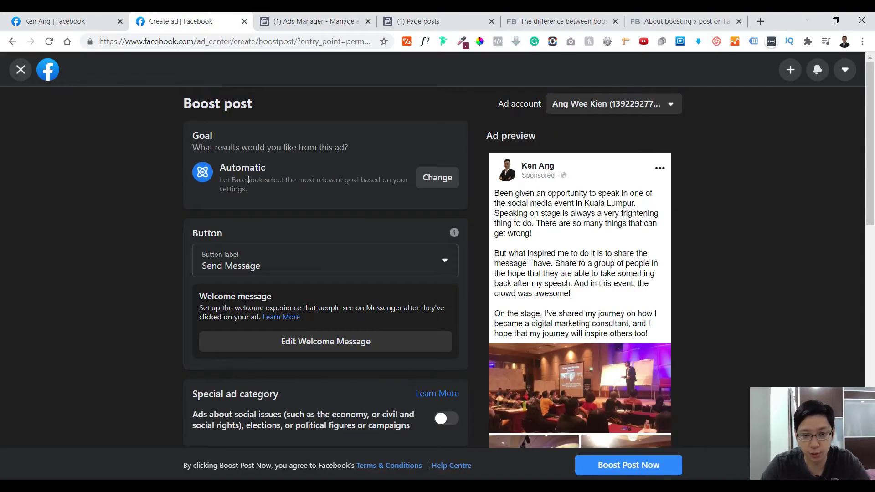
pyautogui.scroll(-5, 497, 236)
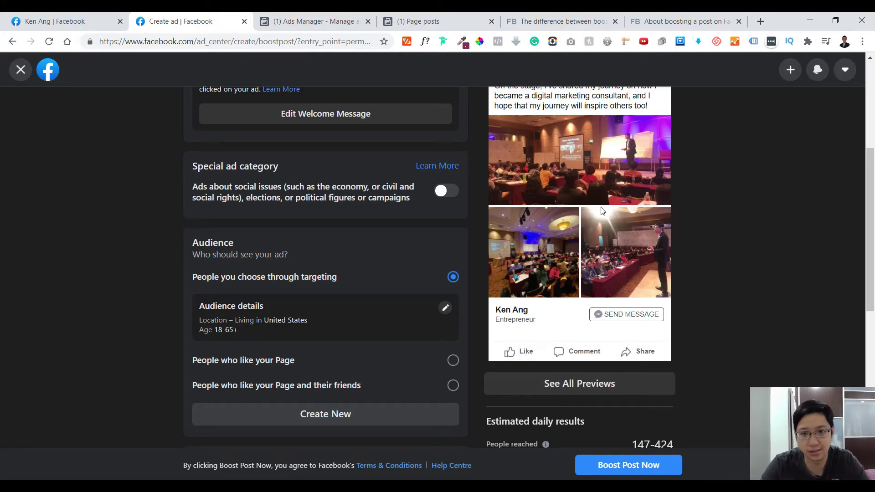
pyautogui.scroll(1, 609, 214)
pyautogui.scroll(3, 610, 214)
pyautogui.scroll(-2, 606, 319)
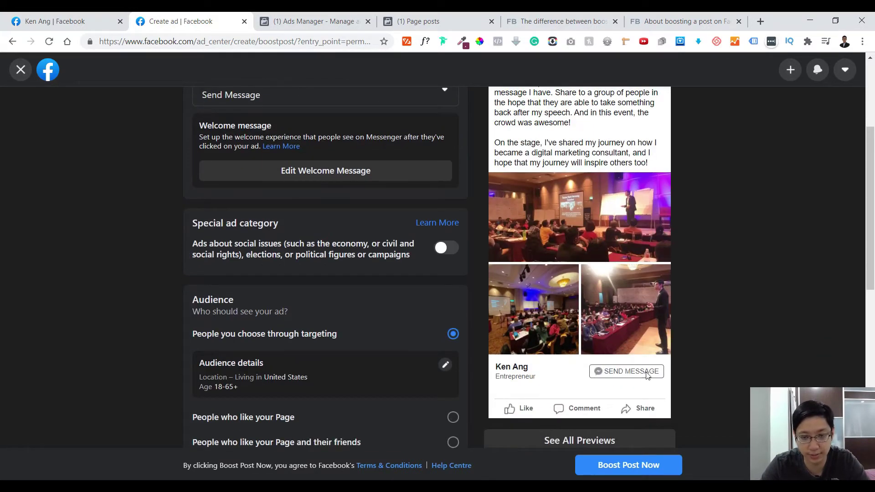
pyautogui.scroll(3, 637, 362)
pyautogui.scroll(2, 637, 362)
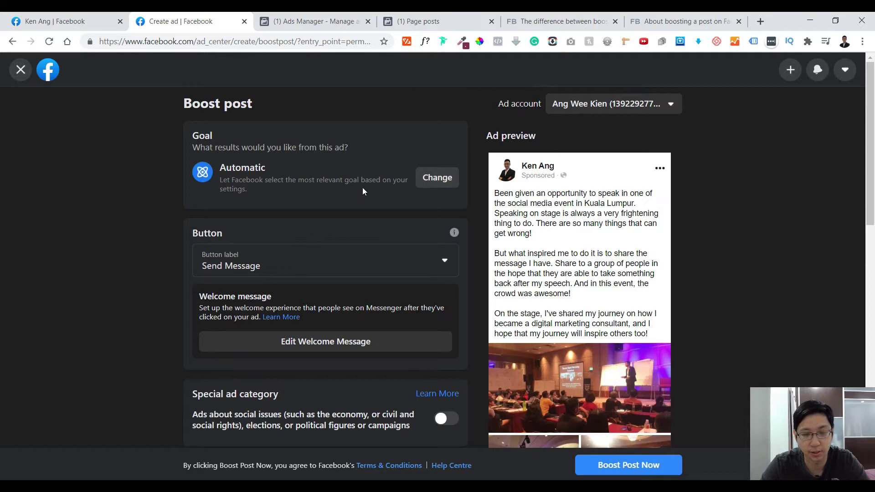
# Compare the boosted post's goal choices with the Ads Manager campaign objectives, leaving the goal selection unsaved
pyautogui.click(431, 180)
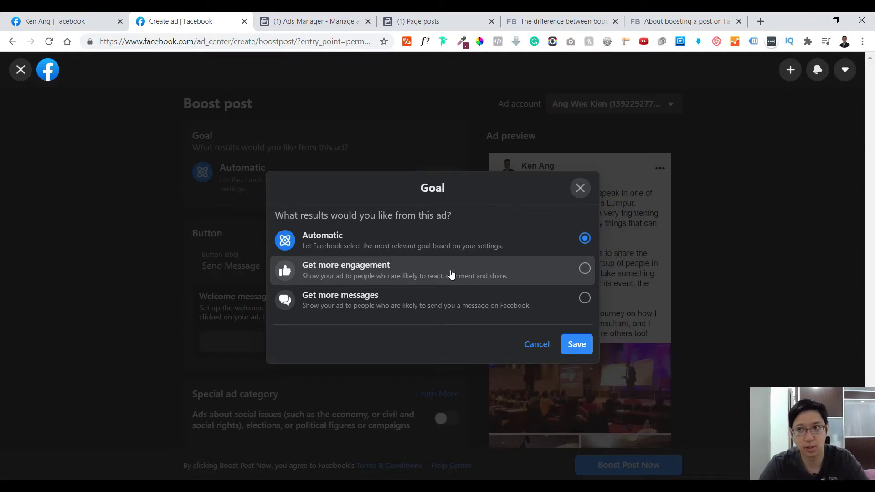
pyautogui.click(314, 18)
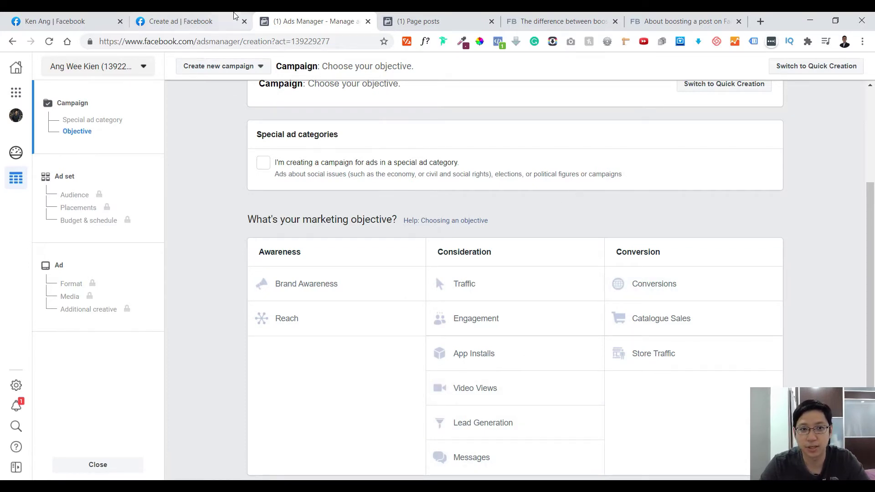
pyautogui.click(220, 16)
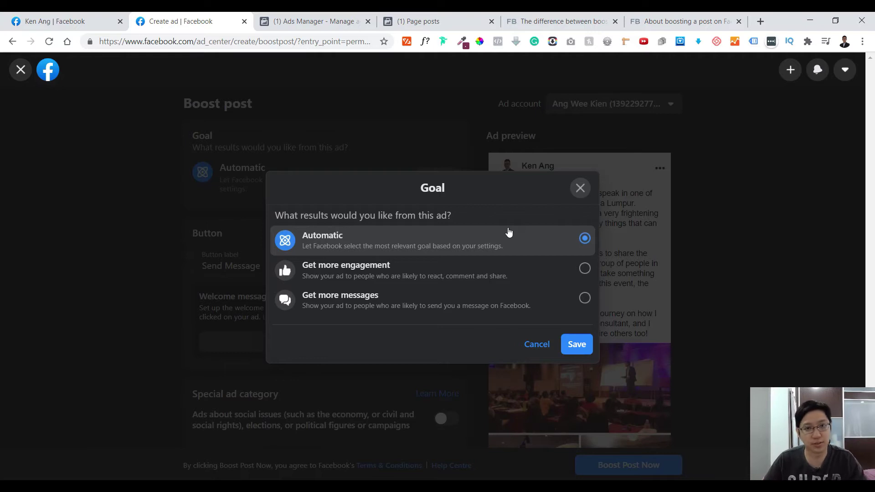
pyautogui.click(314, 21)
pyautogui.click(189, 20)
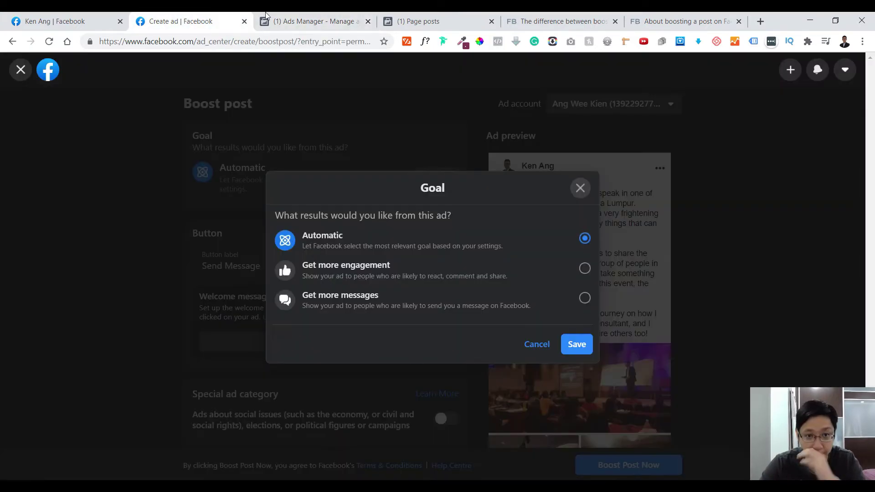
pyautogui.click(355, 20)
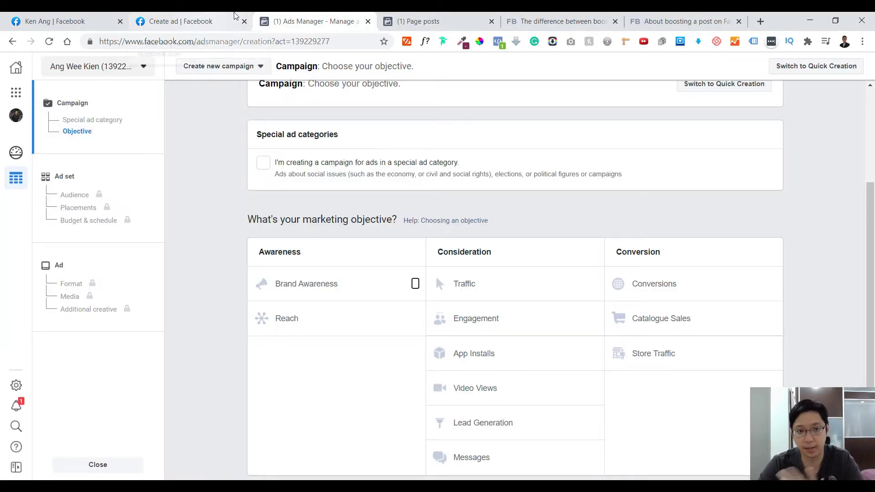
pyautogui.click(208, 15)
pyautogui.click(540, 349)
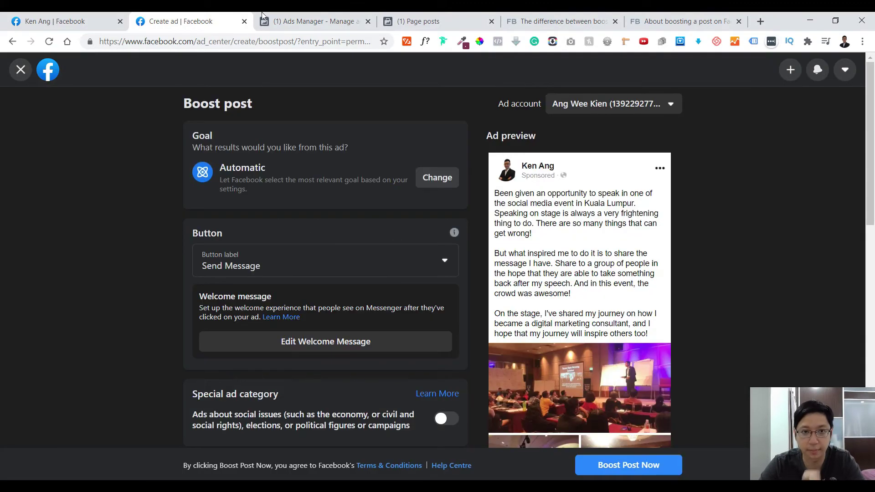
# Choose Conversions as the new Ads Manager campaign's objective and continue to the ad set settings
pyautogui.click(278, 21)
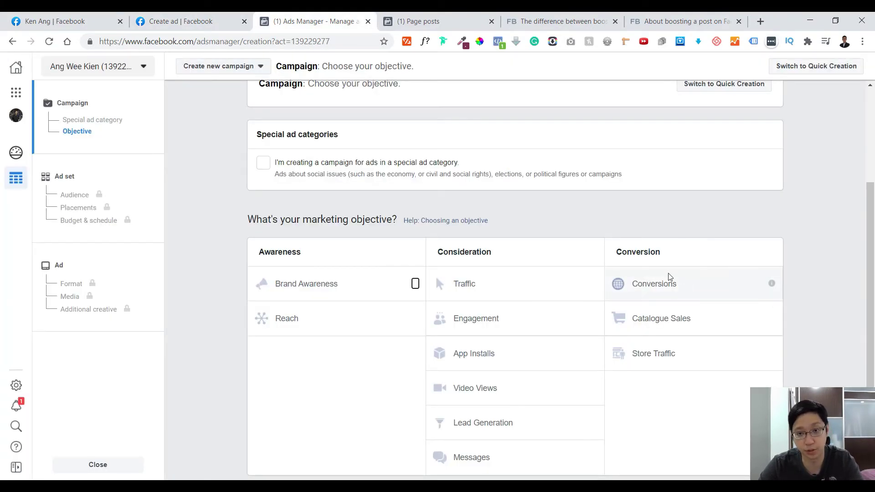
pyautogui.click(675, 298)
pyautogui.scroll(-5, 766, 321)
pyautogui.scroll(-5, 695, 271)
pyautogui.click(514, 354)
# Compare the boosted post's button and welcome message settings with the conversion destination options in the Ads Manager ad set
pyautogui.click(178, 21)
pyautogui.scroll(-2, 458, 245)
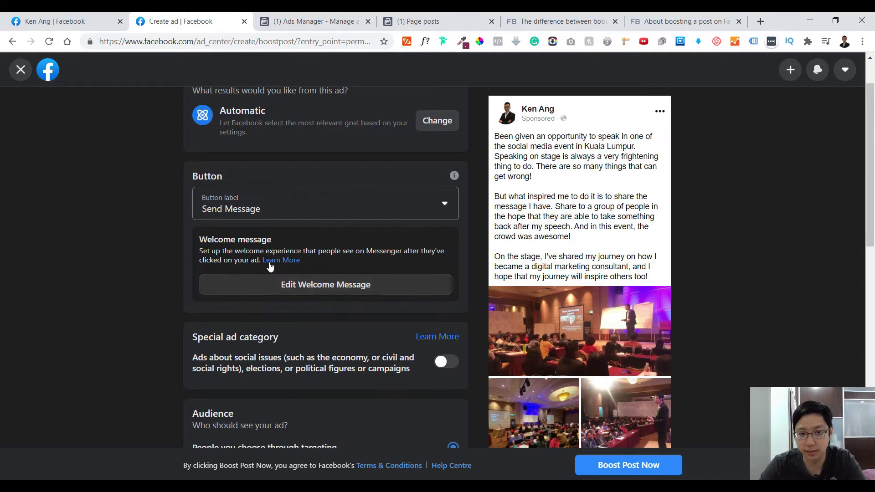
pyautogui.click(319, 21)
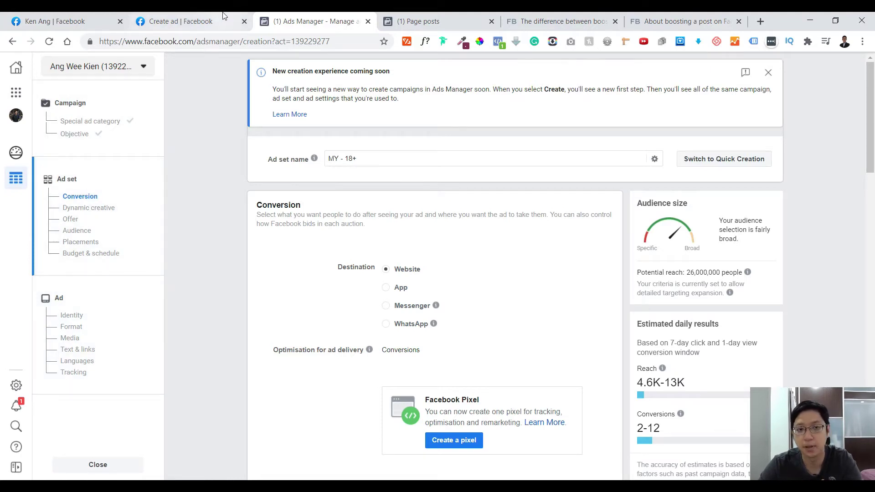
pyautogui.click(177, 17)
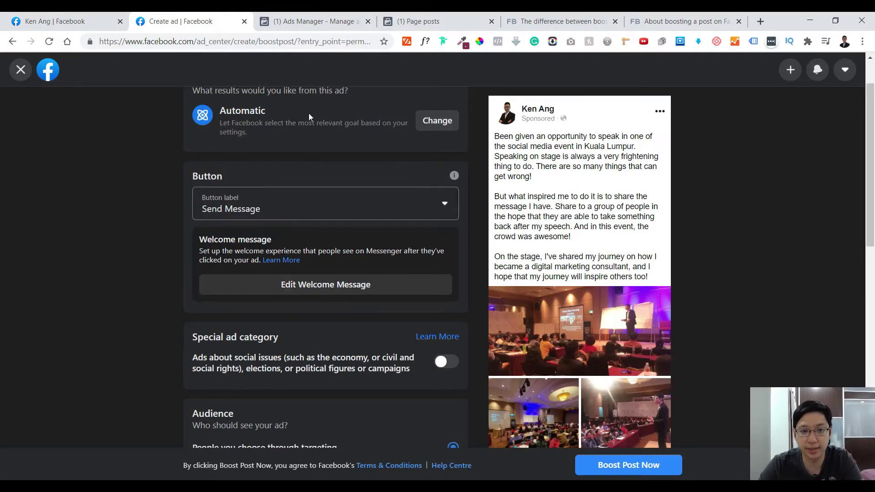
pyautogui.click(319, 18)
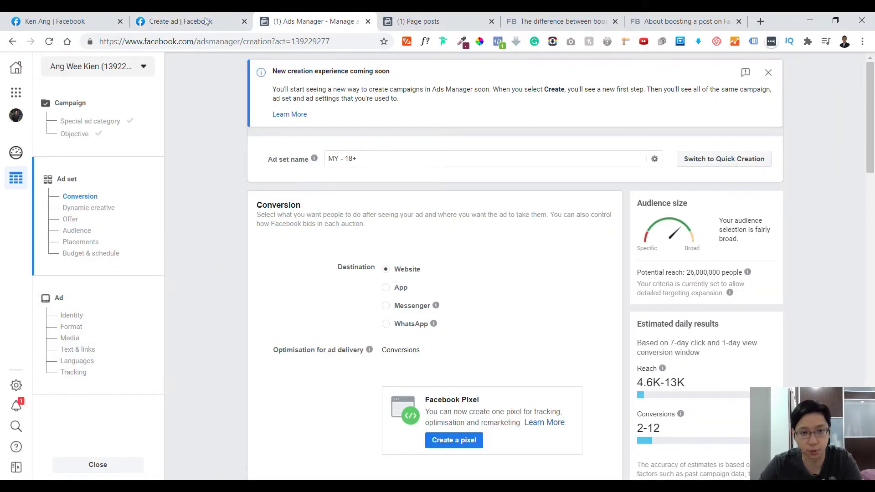
# In the boost post setup, turn on the special ad category for ads about social issues, elections or political figures
pyautogui.click(182, 21)
pyautogui.scroll(-4, 256, 196)
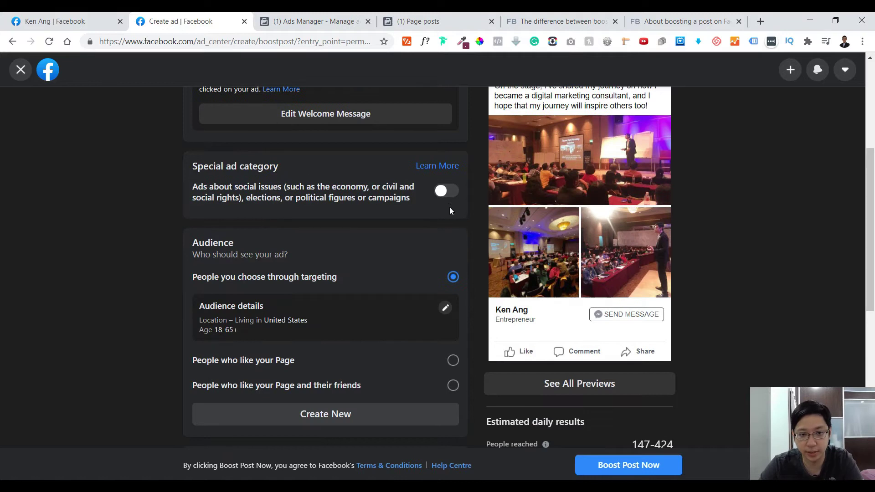
pyautogui.moveTo(235, 186); pyautogui.dragTo(391, 199)
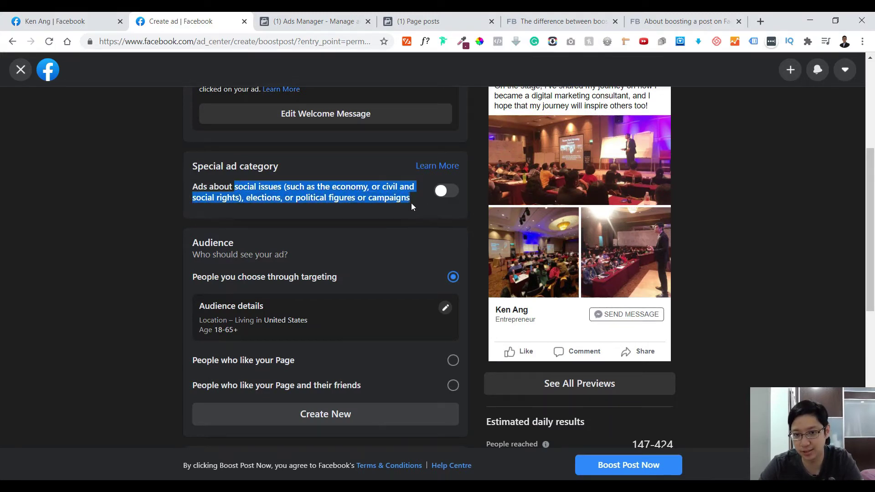
pyautogui.click(374, 190)
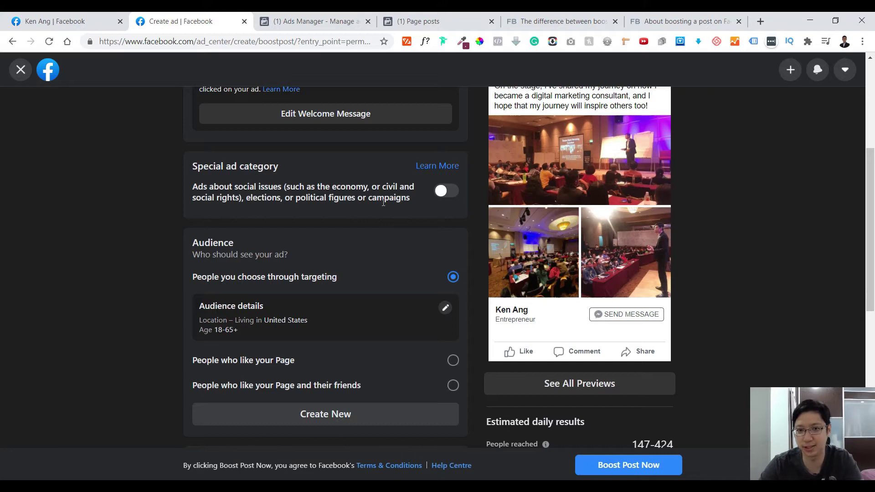
pyautogui.click(444, 191)
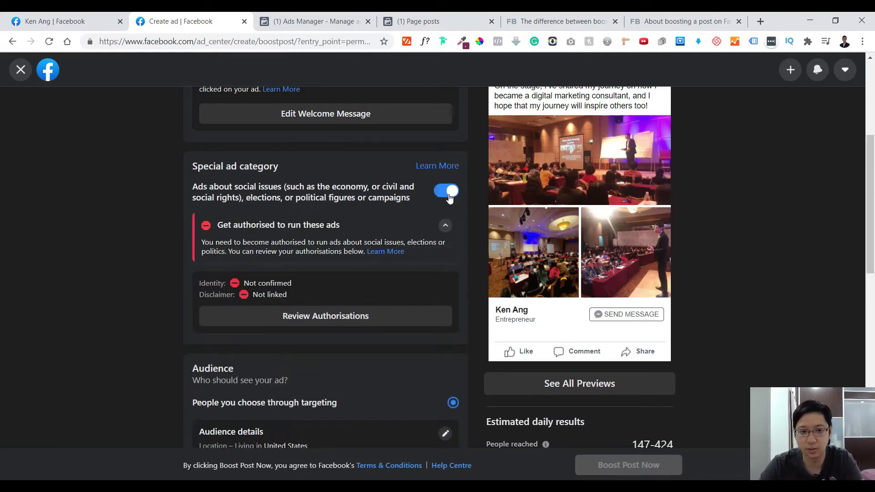
# Review the authorisation requirements for the boosted post's special ad category and turn the category off
pyautogui.scroll(-1, 325, 328)
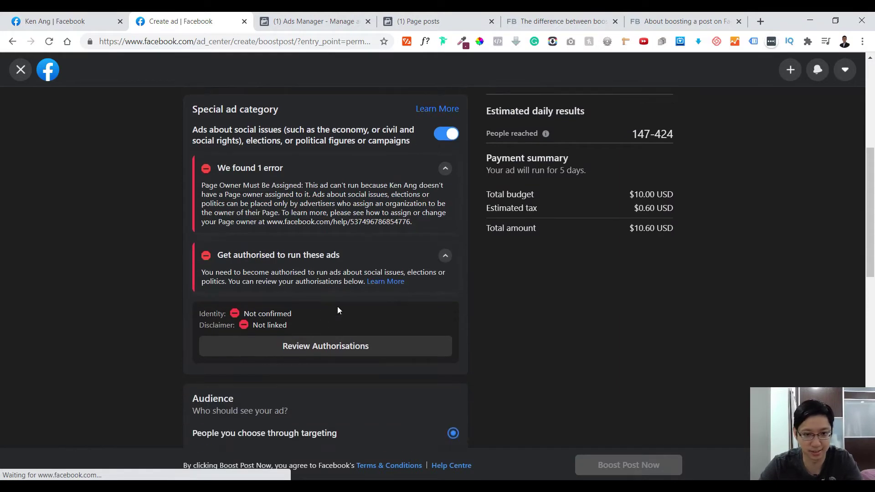
pyautogui.click(449, 137)
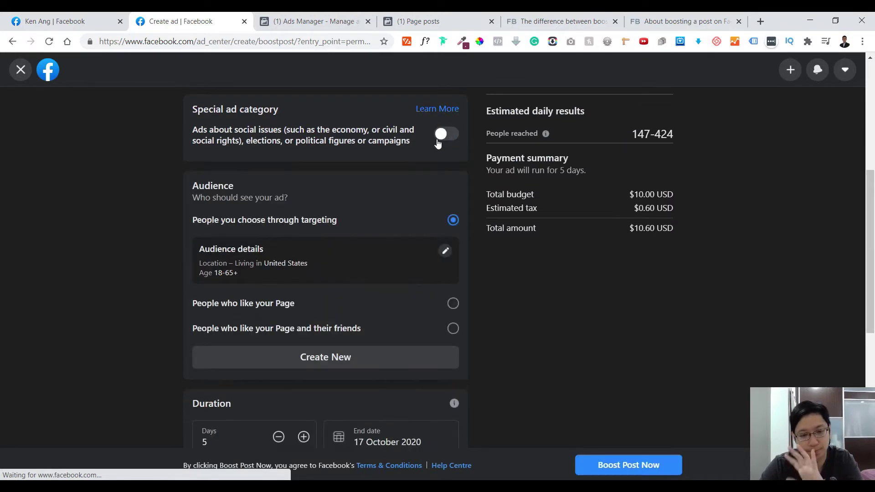
# Compare the audience section of the Ads Manager ad set with the boosted post's audience choices
pyautogui.click(317, 17)
pyautogui.scroll(-10, 328, 176)
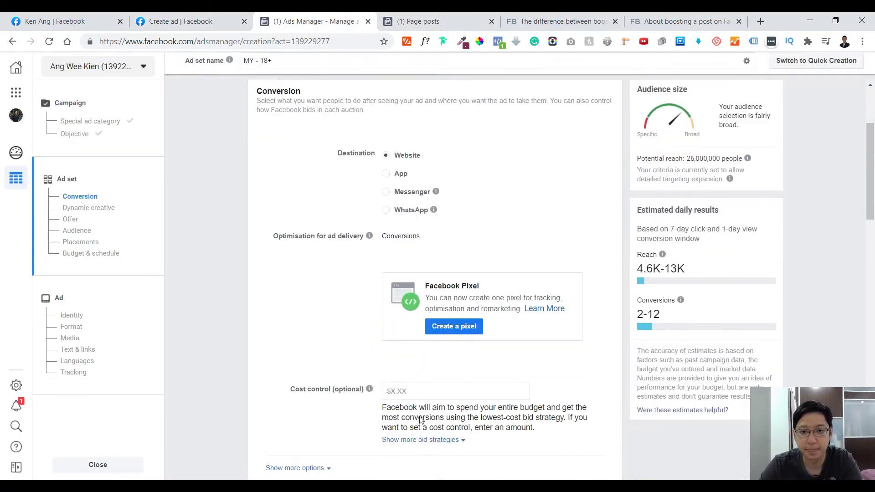
pyautogui.scroll(-2, 443, 280)
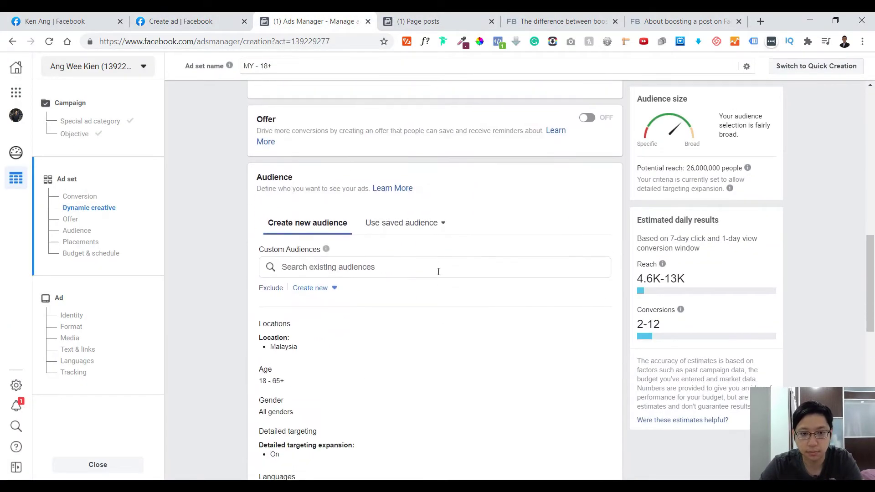
pyautogui.scroll(4, 328, 137)
pyautogui.click(218, 16)
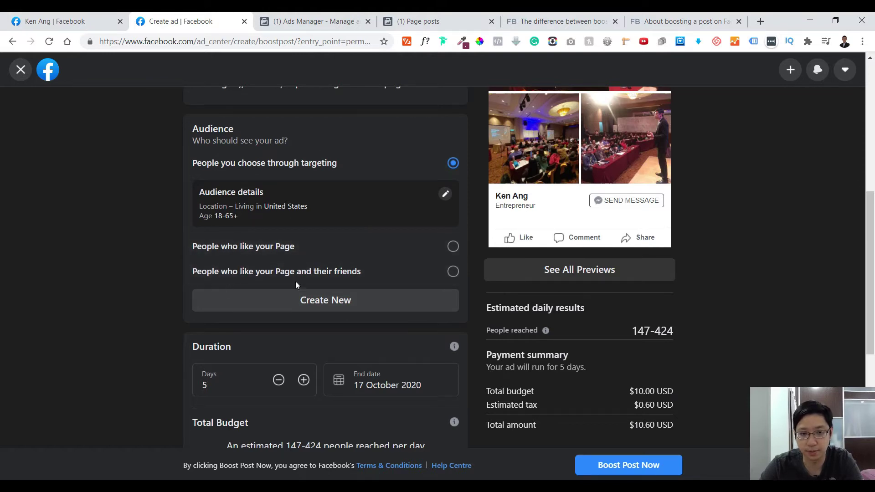
# Expand the ad set's extra audience options and compare its connection types with the boost's Page-liker audiences, leaving no connection selected
pyautogui.hotkey('ctrl', 'Tab')
pyautogui.scroll(-7, 305, 315)
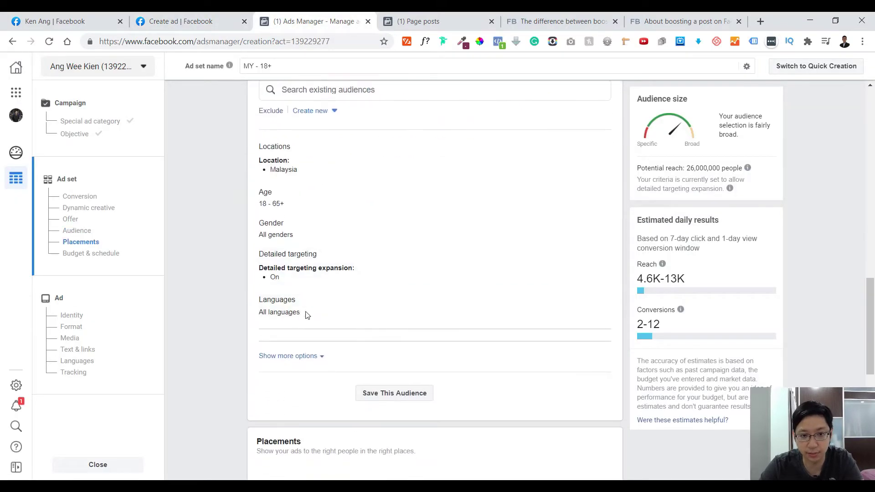
pyautogui.click(314, 357)
pyautogui.scroll(-2, 458, 349)
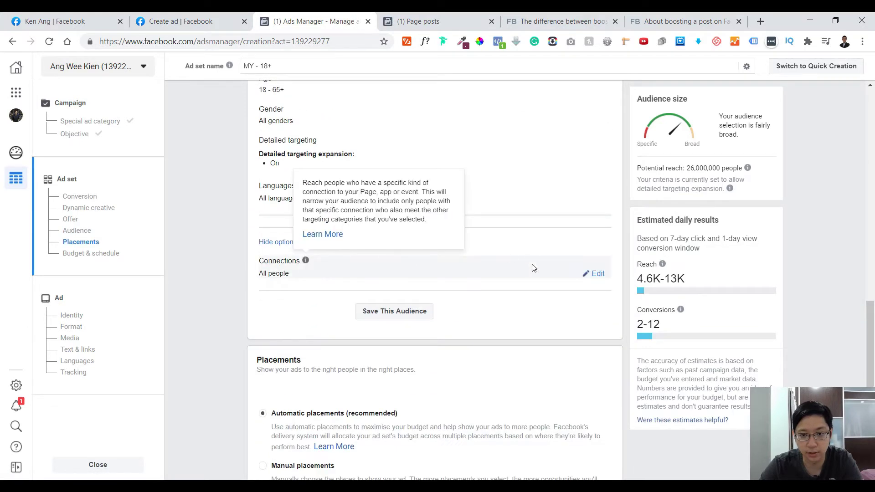
pyautogui.click(599, 277)
pyautogui.click(333, 279)
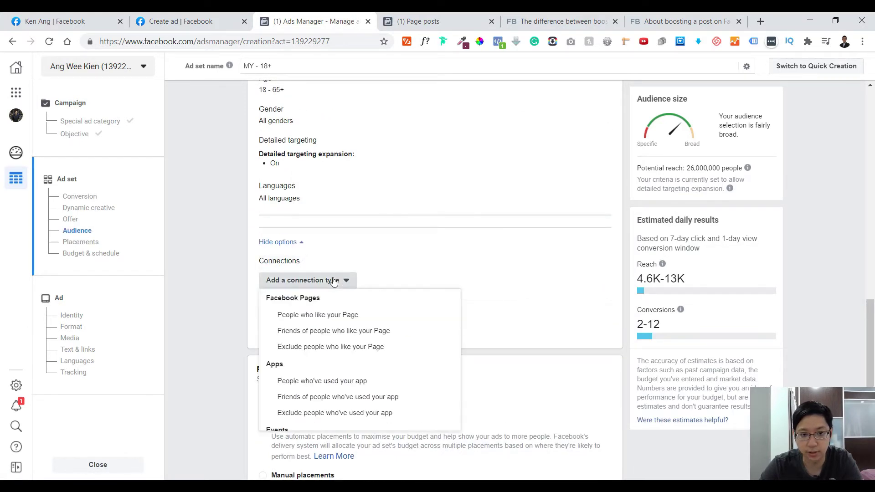
pyautogui.scroll(-2, 313, 327)
pyautogui.scroll(2, 304, 324)
pyautogui.scroll(-2, 304, 348)
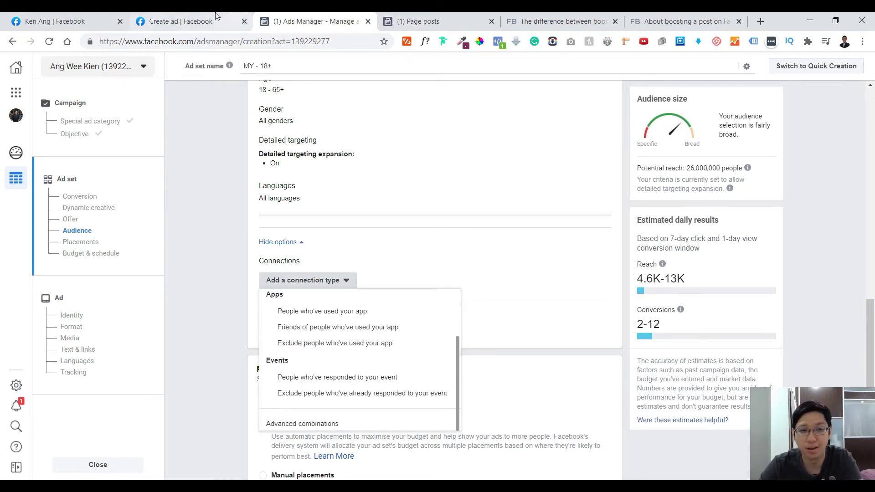
pyautogui.click(184, 17)
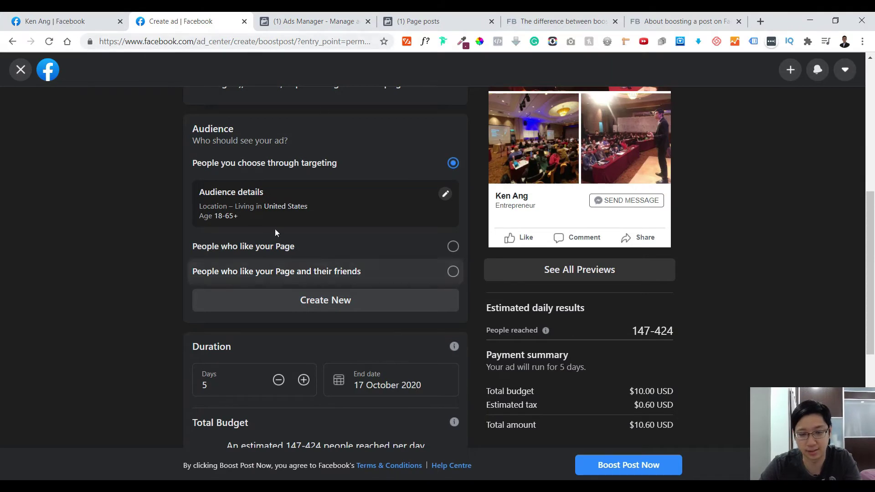
pyautogui.click(321, 20)
pyautogui.click(255, 322)
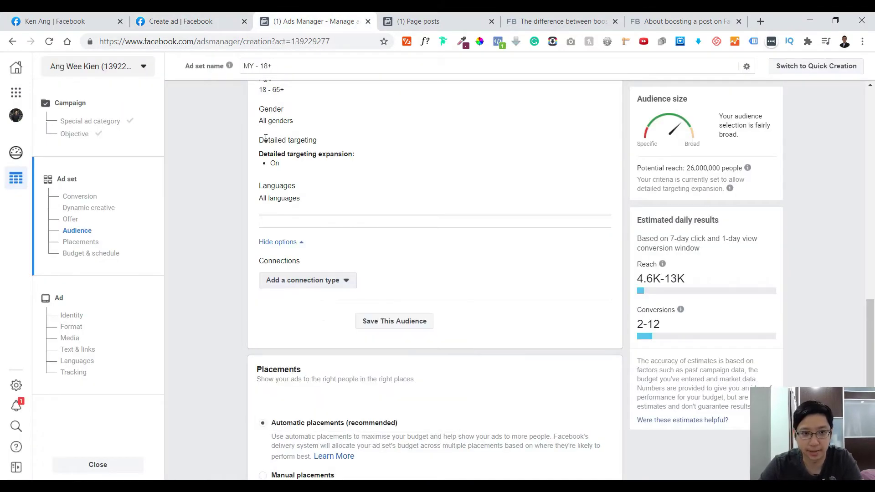
# Open the boosted post's audience details for editing and compare its gender, age and location settings with the ad set's audience
pyautogui.click(214, 20)
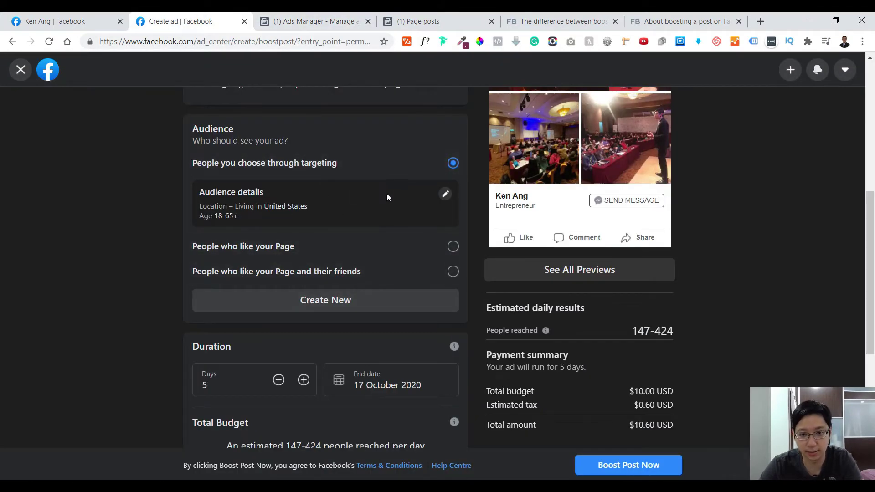
pyautogui.click(451, 196)
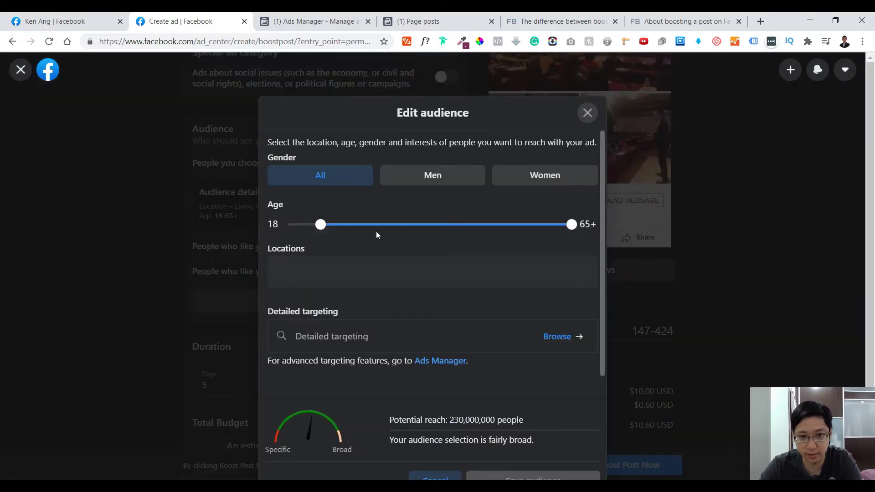
pyautogui.hotkey('ctrl', 'Tab')
pyautogui.scroll(5, 372, 276)
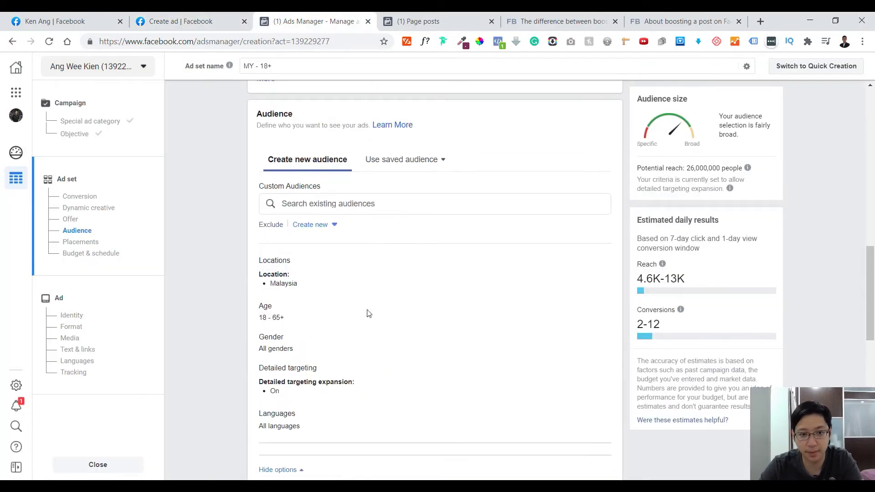
pyautogui.click(174, 18)
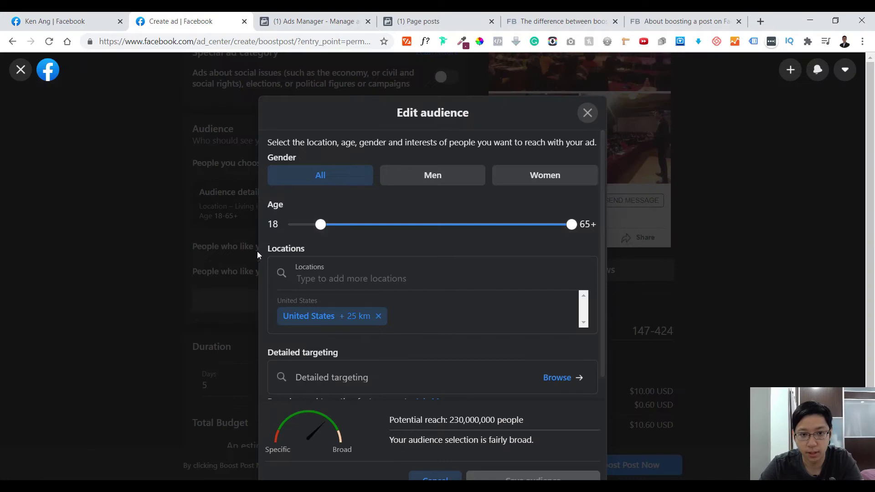
pyautogui.click(268, 16)
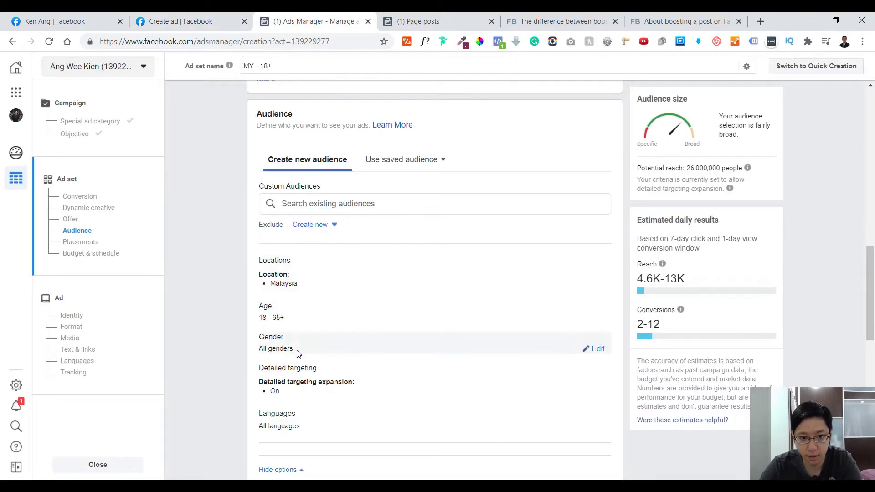
pyautogui.scroll(-1, 320, 285)
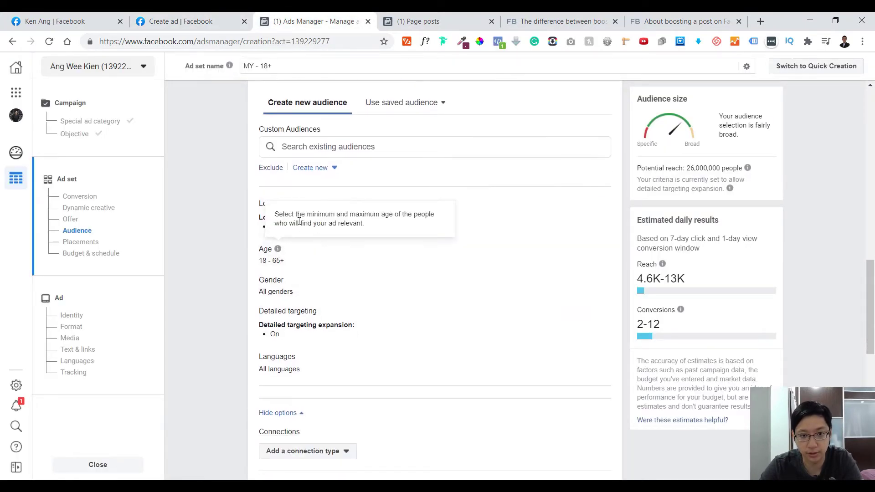
# Compare the detailed targeting field of the boost's audience editor with the detailed targeting section in the Ads Manager ad set
pyautogui.click(217, 29)
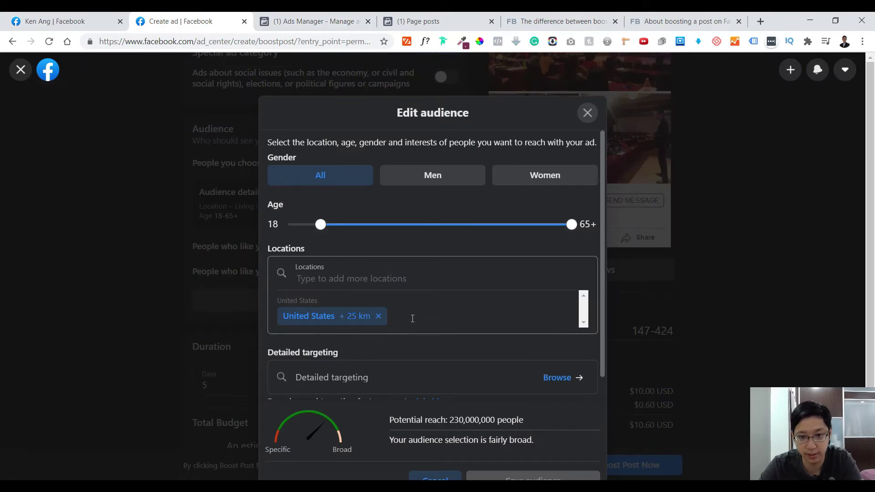
pyautogui.scroll(-1, 413, 318)
pyautogui.click(373, 342)
pyautogui.click(315, 21)
pyautogui.scroll(-1, 344, 277)
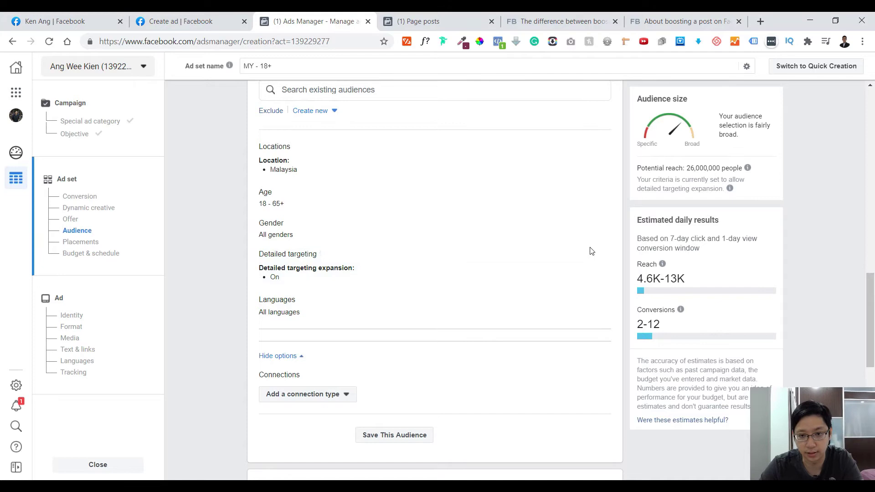
pyautogui.moveTo(594, 265)
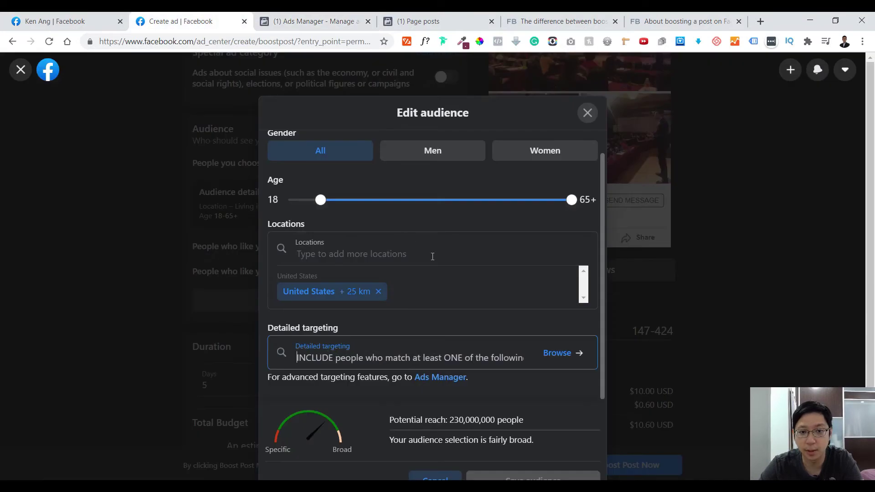
# Examine which audience settings the ad set offers, including languages and connections, beyond the boost's audience editor
pyautogui.click(195, 20)
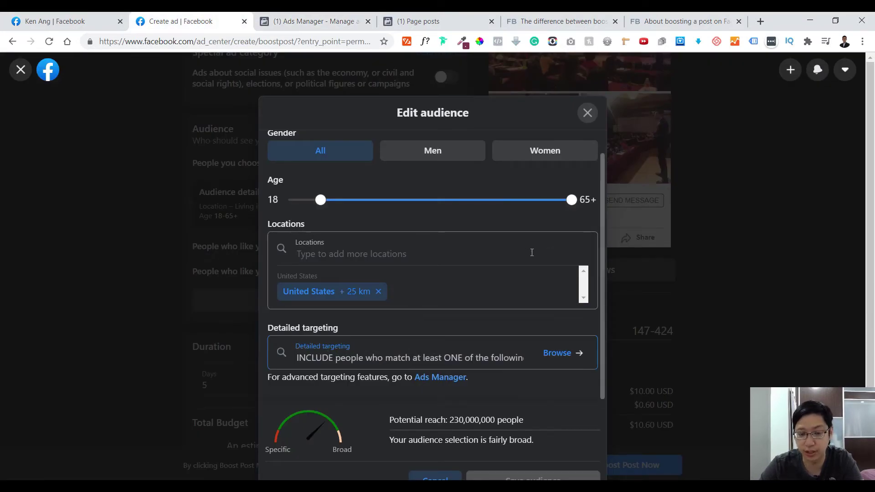
pyautogui.scroll(1, 491, 270)
pyautogui.scroll(-1, 501, 283)
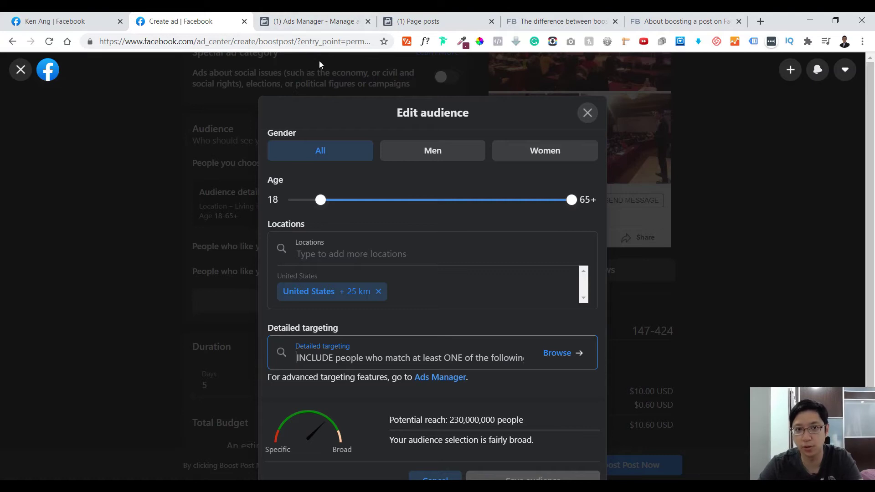
pyautogui.click(328, 16)
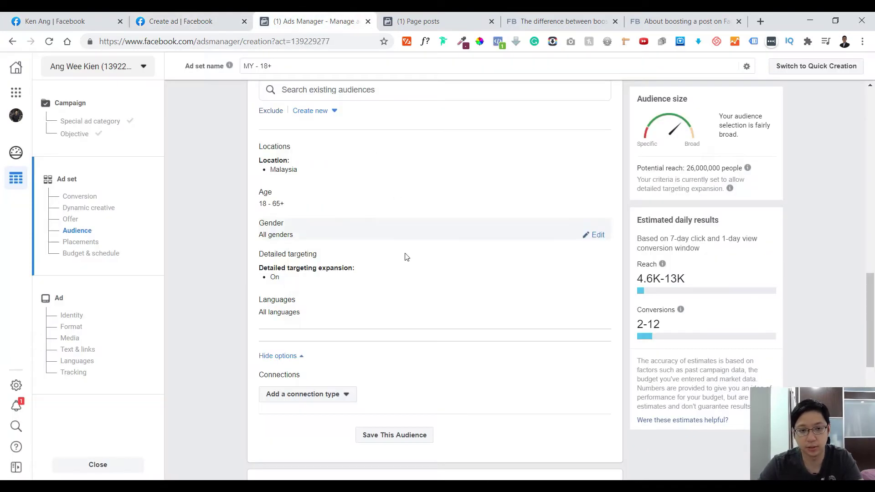
pyautogui.click(190, 18)
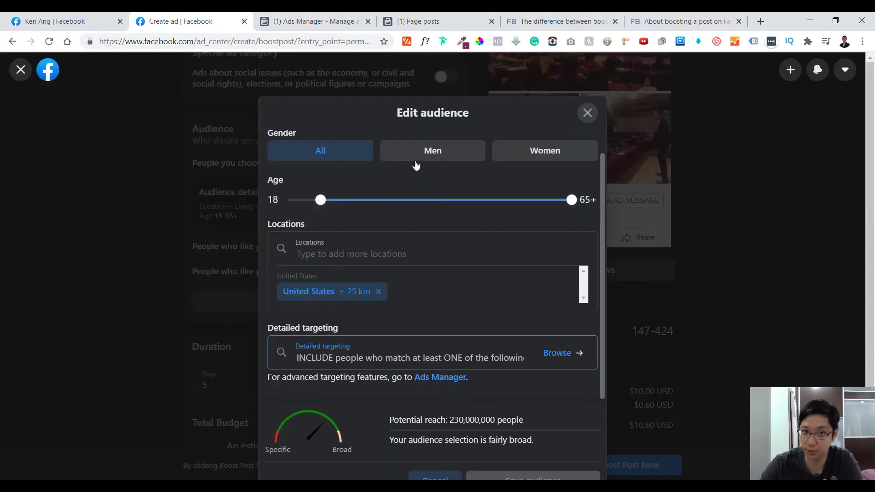
pyautogui.click(310, 19)
pyautogui.scroll(-1, 400, 244)
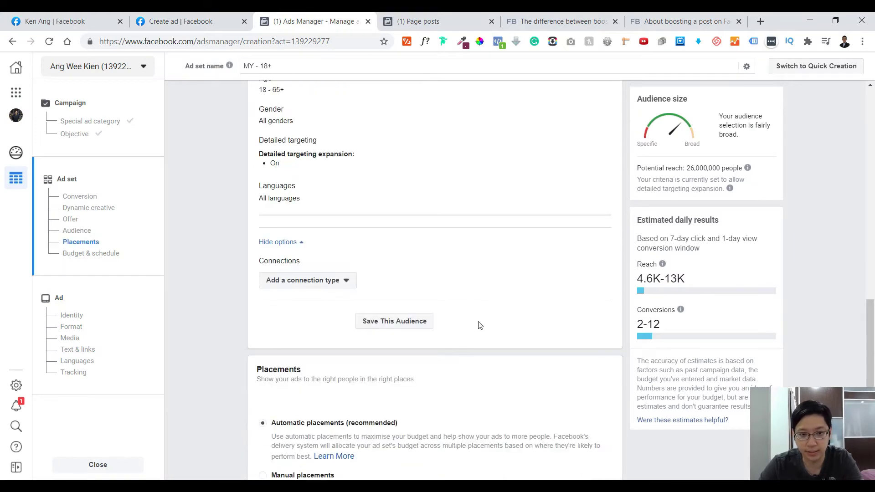
pyautogui.scroll(7, 479, 325)
pyautogui.scroll(-2, 409, 339)
pyautogui.click(180, 21)
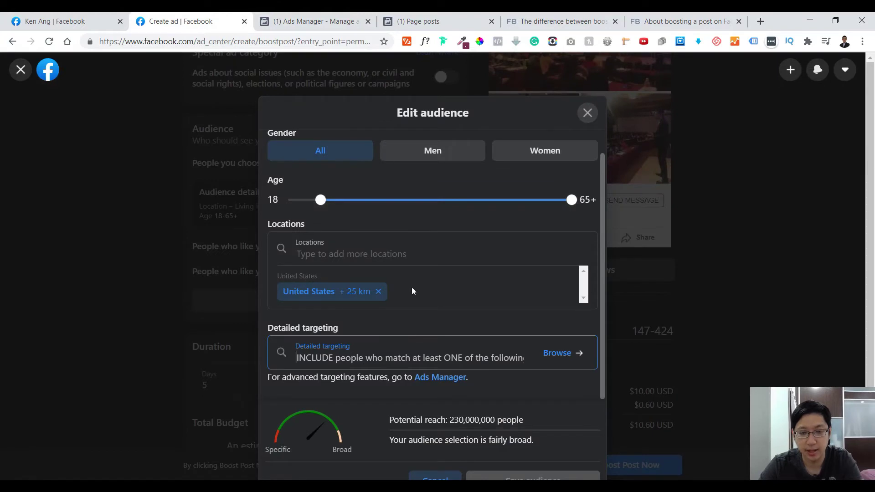
# Examine the ad set's Custom Audiences picker with its lookalike and custom audience categories, and close it without selecting any
pyautogui.hotkey('ctrl', 'Tab')
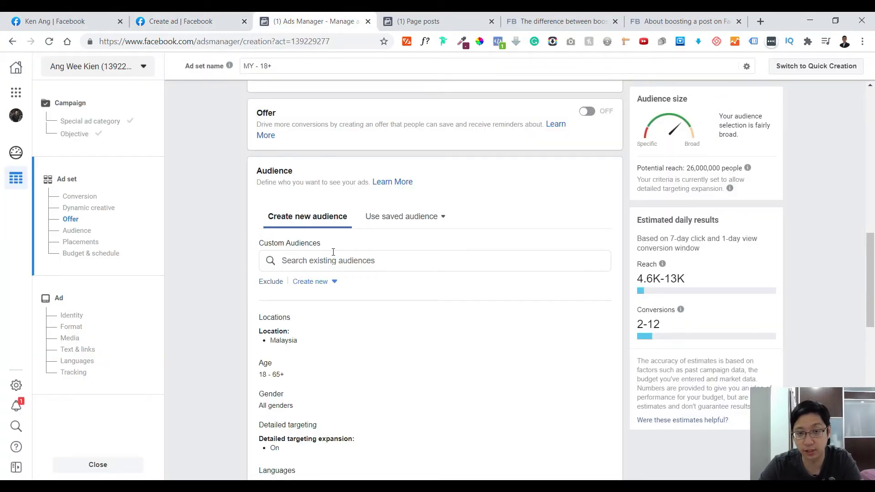
pyautogui.moveTo(337, 243)
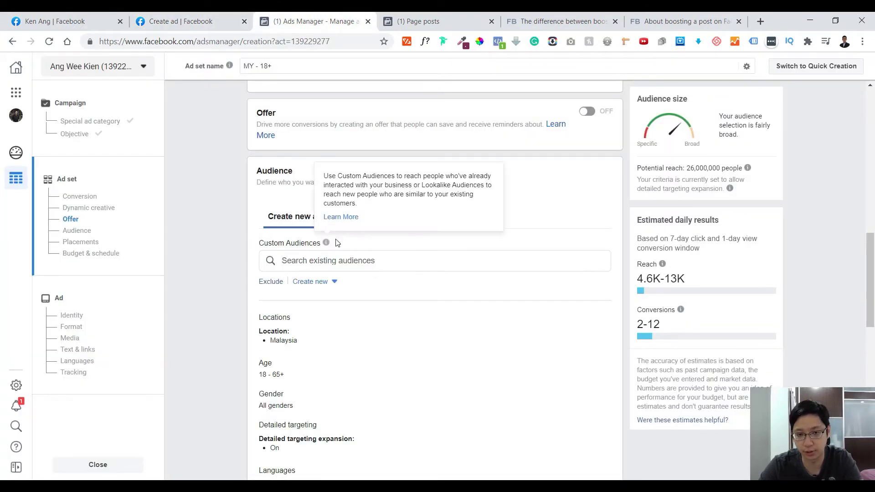
pyautogui.click(340, 268)
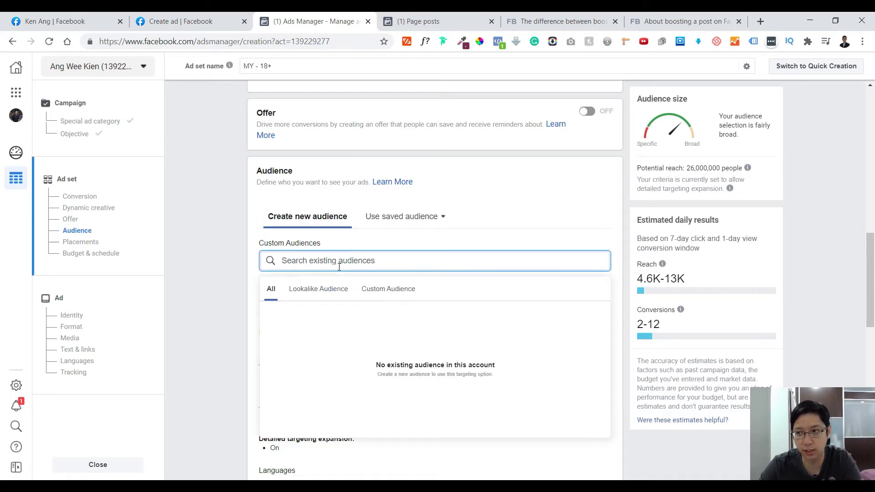
pyautogui.click(594, 228)
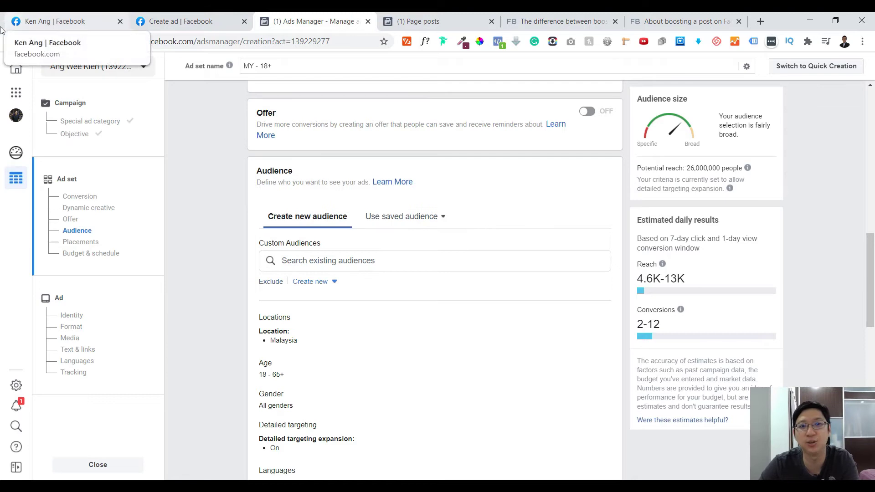
# Compare the ad set's custom audience and targeting settings with the boost's audience editor once more
pyautogui.click(214, 16)
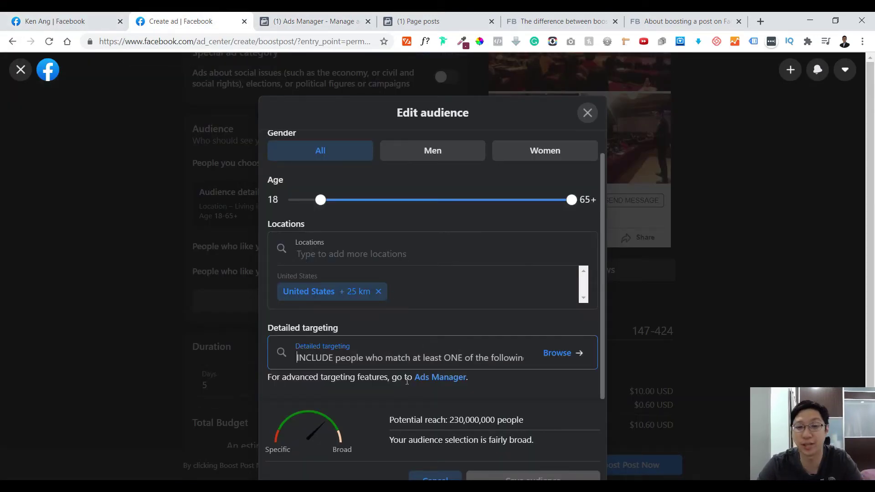
pyautogui.click(352, 17)
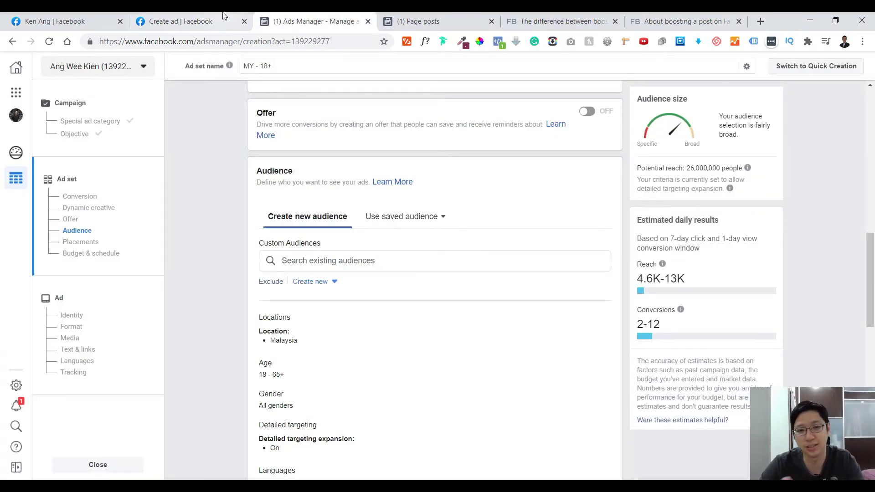
pyautogui.click(196, 21)
pyautogui.click(310, 21)
pyautogui.click(228, 21)
pyautogui.click(294, 18)
pyautogui.click(242, 21)
pyautogui.click(263, 21)
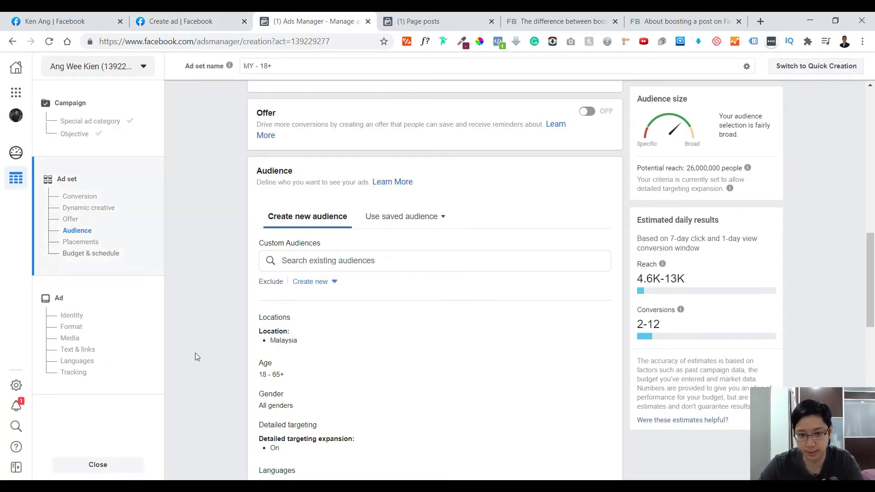
pyautogui.scroll(-4, 262, 110)
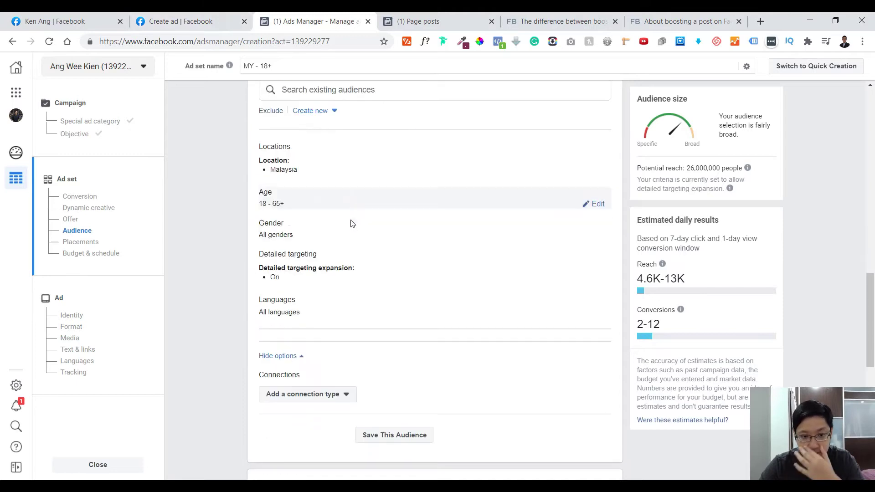
pyautogui.click(227, 16)
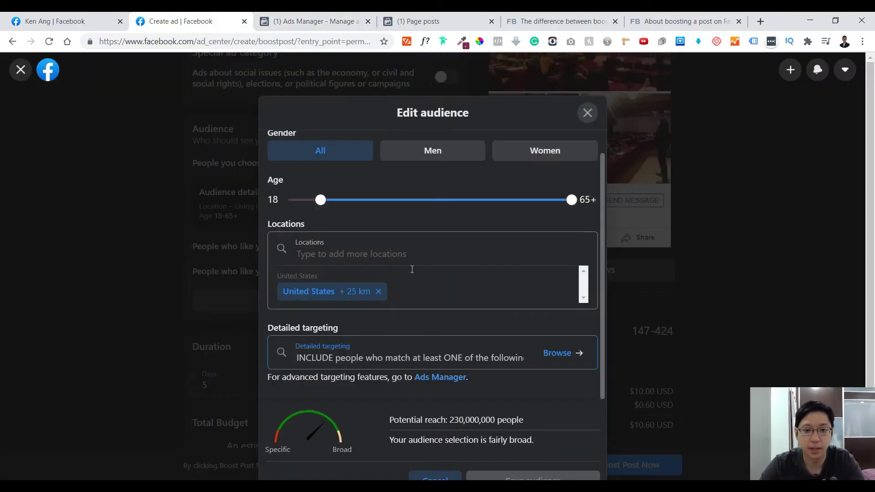
# Check the ad set's placements section in Ads Manager, and close the boost's audience editor without saving changes
pyautogui.click(262, 17)
pyautogui.scroll(-5, 390, 244)
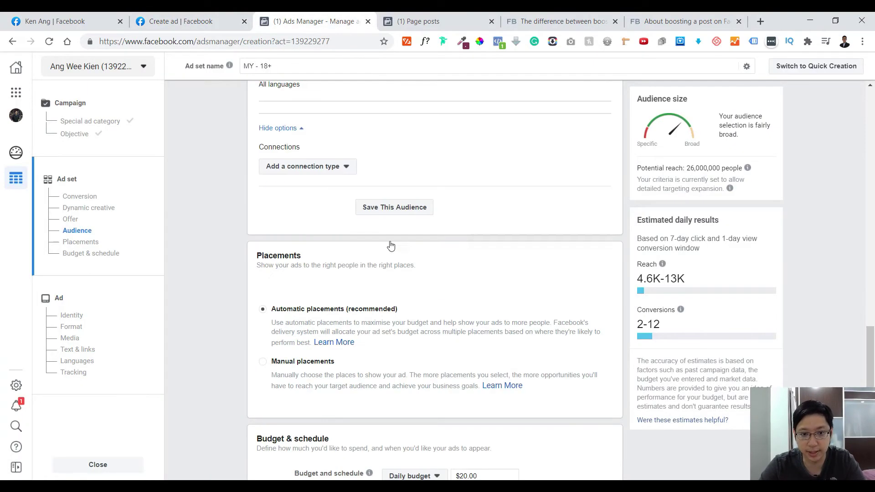
pyautogui.scroll(-1, 298, 335)
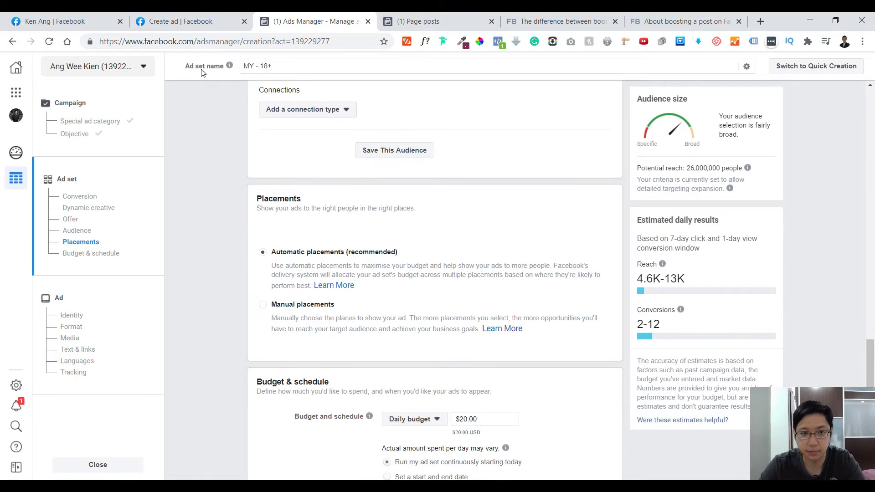
pyautogui.click(183, 20)
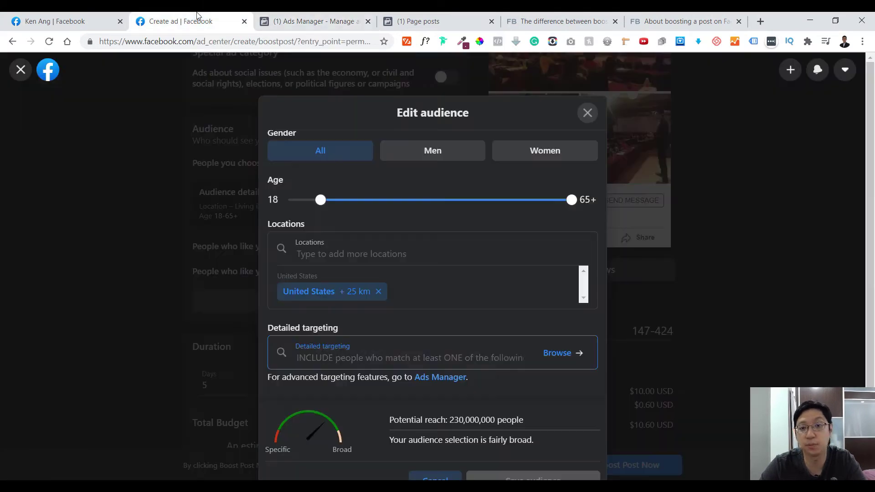
pyautogui.click(588, 107)
pyautogui.click(557, 293)
pyautogui.scroll(-3, 408, 283)
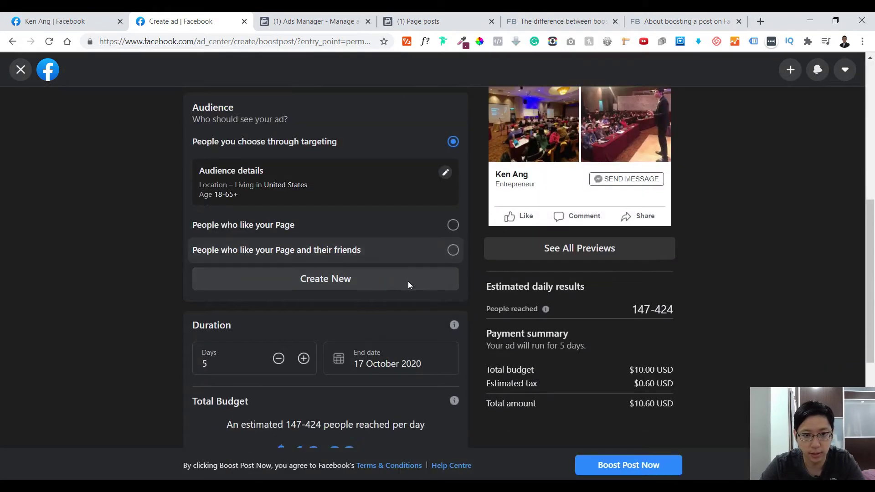
# Expand the boost's placement options to view its Facebook, Messenger and Instagram choices
pyautogui.scroll(-3, 373, 288)
pyautogui.scroll(-1, 375, 287)
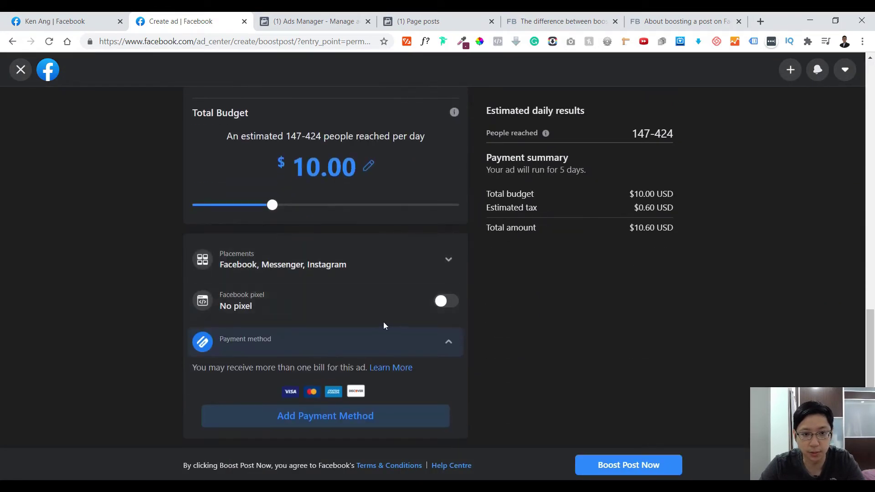
pyautogui.click(448, 263)
pyautogui.scroll(-1, 347, 313)
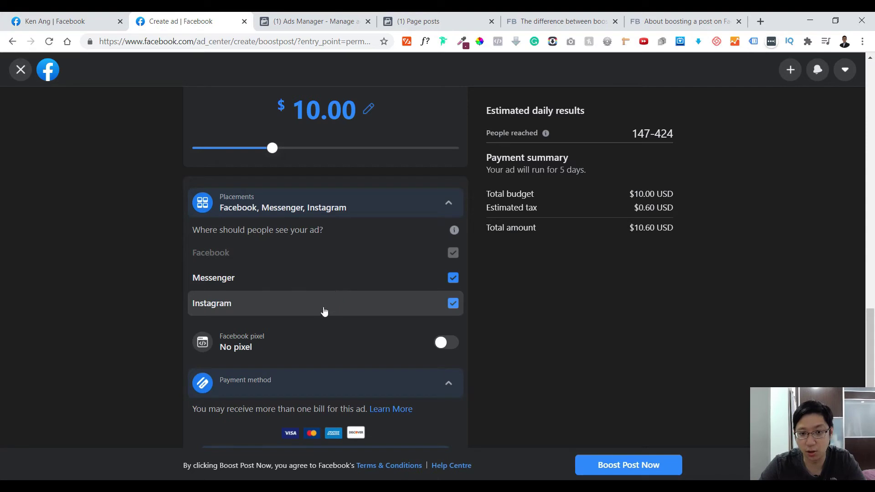
# Set the ad set to manual placements in Ads Manager and examine the list from feeds to apps and sites
pyautogui.click(315, 21)
pyautogui.scroll(-2, 386, 235)
pyautogui.scroll(2, 234, 242)
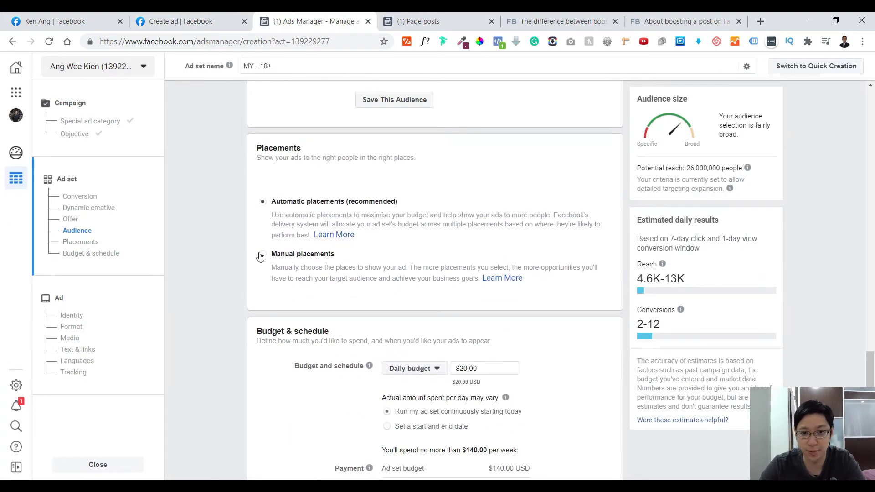
pyautogui.scroll(-15, 410, 306)
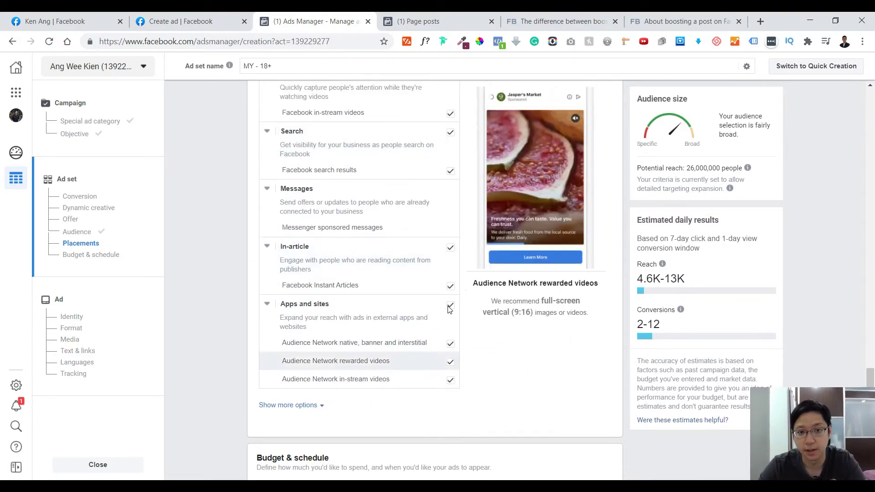
pyautogui.scroll(5, 431, 365)
pyautogui.scroll(3, 365, 376)
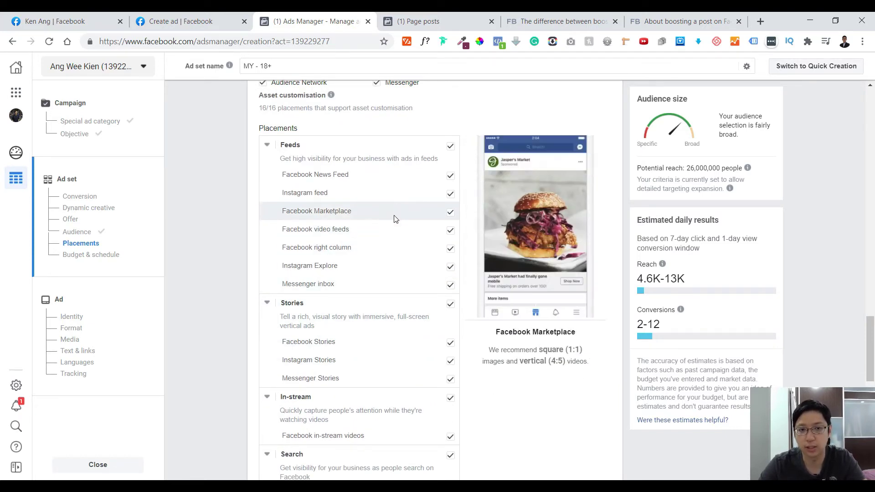
# Open the ad set's device options and compare them with the boost's placement choices
pyautogui.click(229, 17)
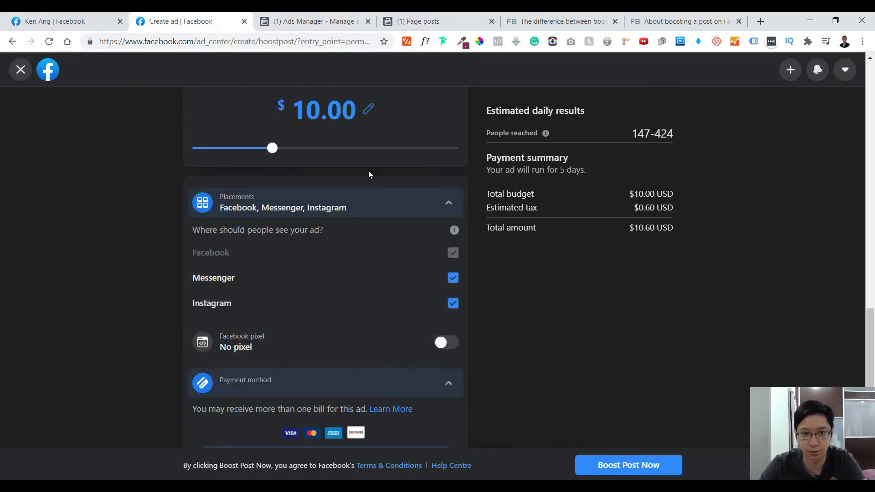
pyautogui.click(351, 21)
pyautogui.scroll(2, 361, 227)
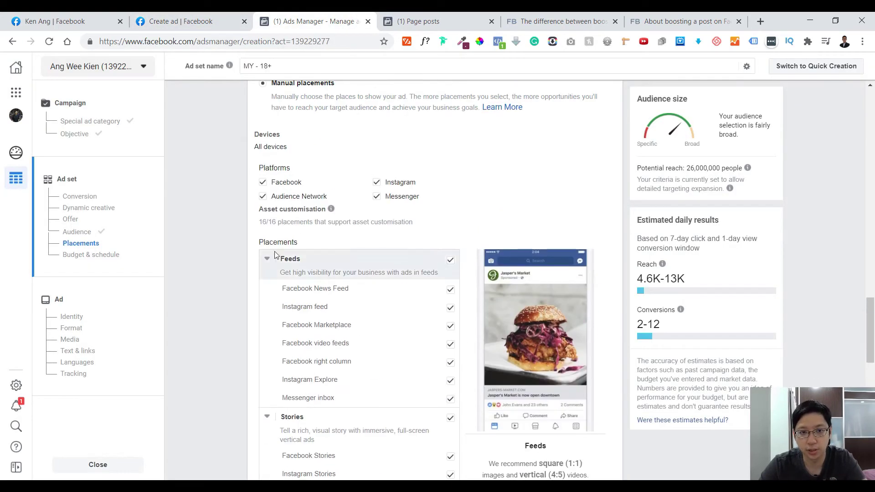
pyautogui.click(595, 133)
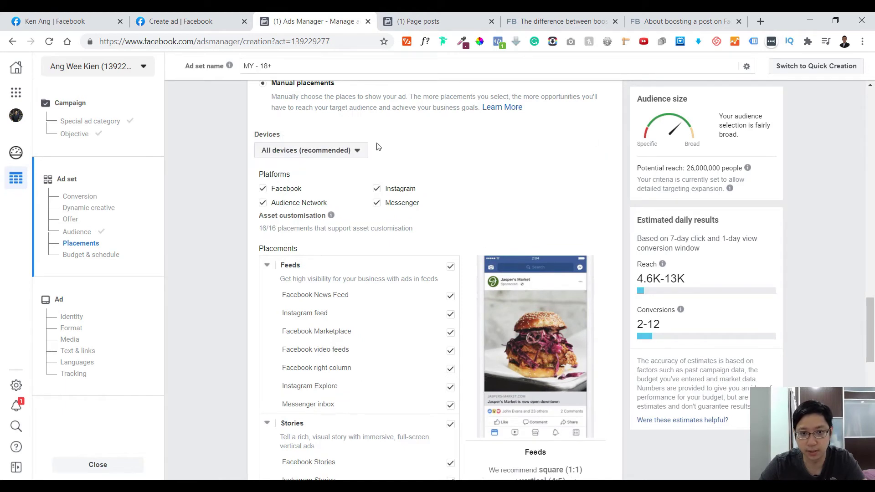
pyautogui.click(326, 150)
pyautogui.click(219, 21)
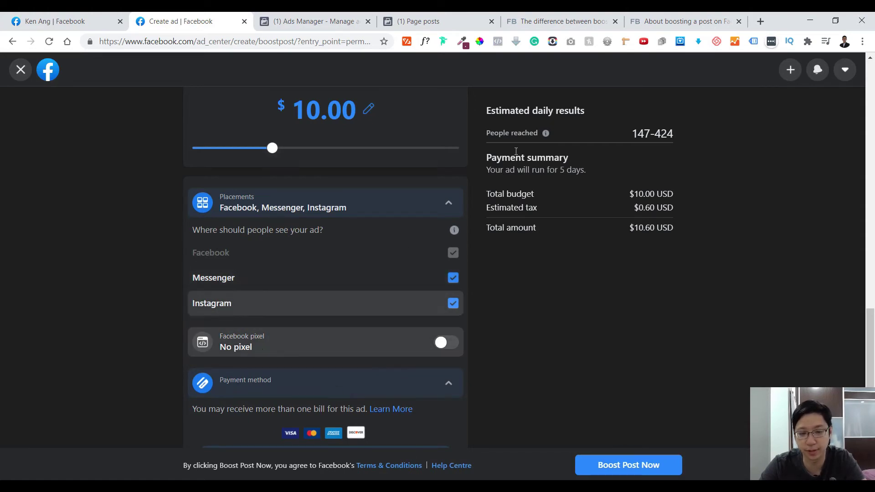
# Examine the ad set's platforms and full manual placement list down to the budget and schedule section
pyautogui.hotkey('ctrl', 'Tab')
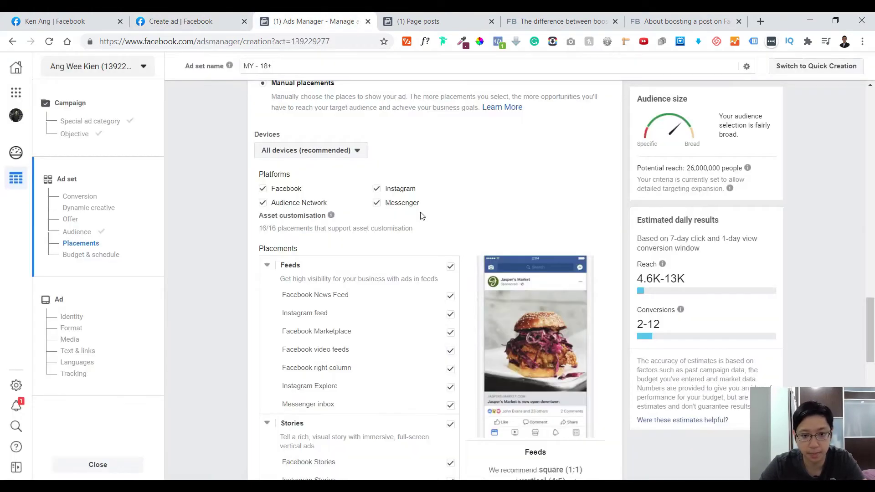
pyautogui.scroll(-8, 422, 211)
pyautogui.scroll(-6, 429, 290)
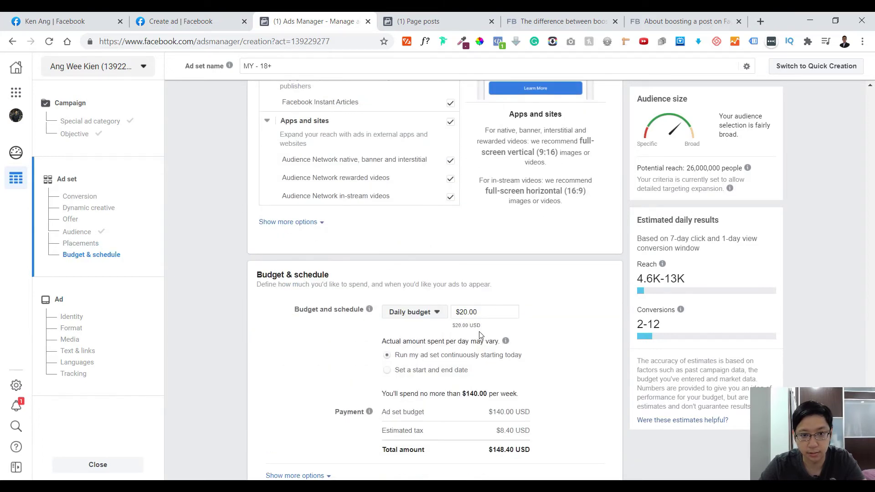
pyautogui.scroll(12, 479, 332)
pyautogui.scroll(2, 428, 255)
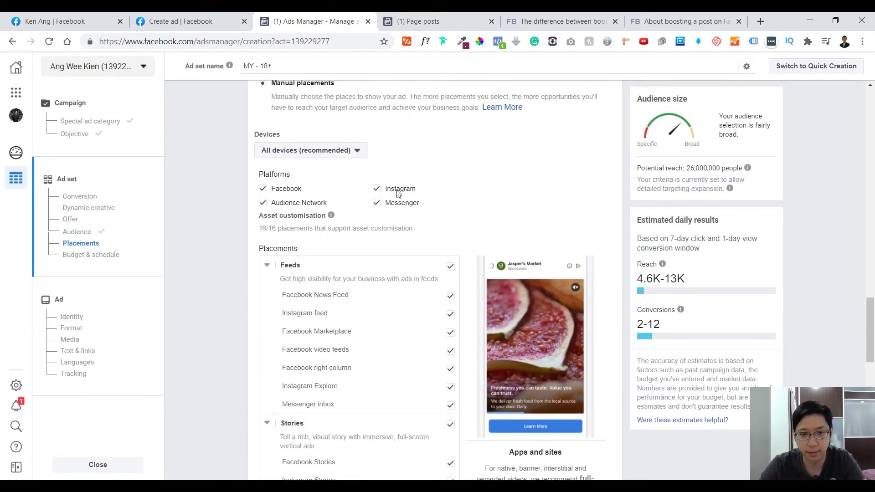
pyautogui.scroll(2, 398, 194)
# Examine the duration and total budget settings of the boosted post
pyautogui.hotkey('ctrl', 'shift', 'Tab')
pyautogui.scroll(-1, 403, 313)
pyautogui.scroll(4, 368, 345)
pyautogui.scroll(5, 368, 344)
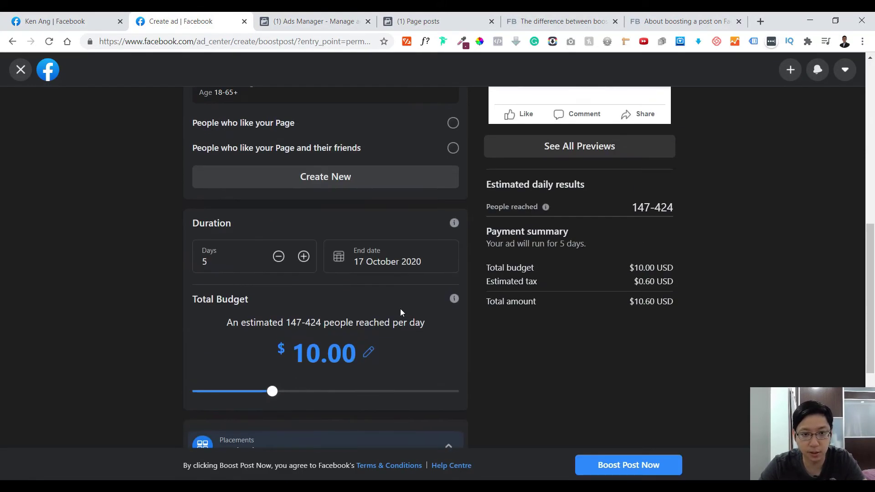
pyautogui.scroll(-2, 356, 356)
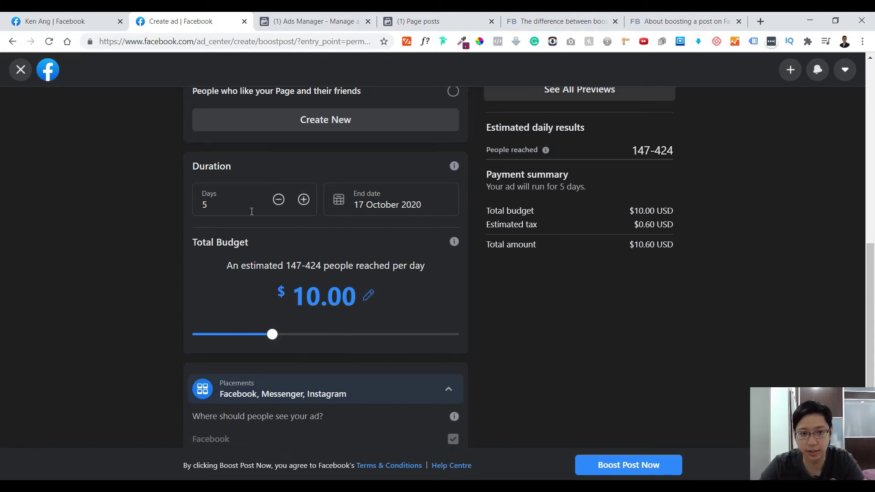
# Check the ad set's budget type choices in Ads Manager against the boost's total budget and duration
pyautogui.click(352, 20)
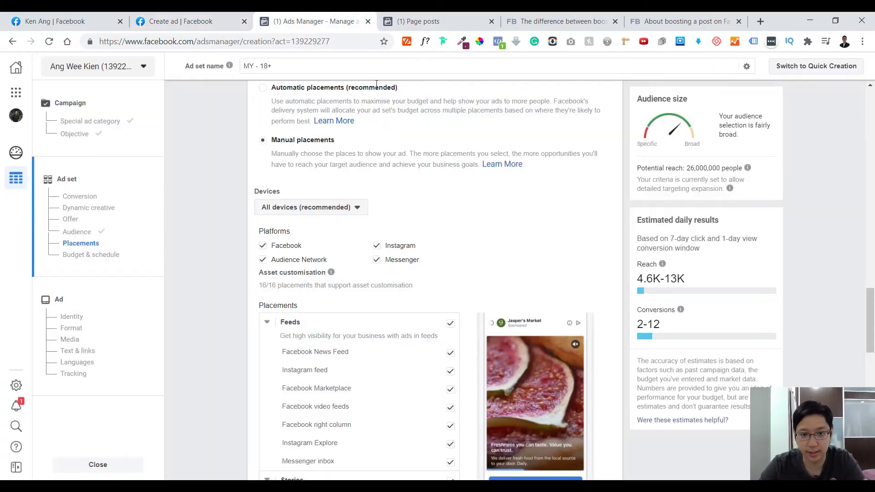
pyautogui.scroll(-14, 377, 84)
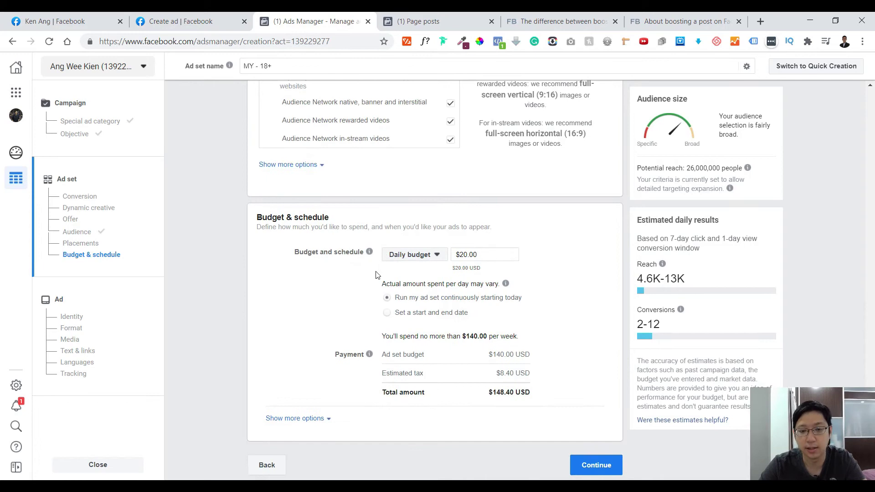
pyautogui.click(438, 255)
pyautogui.click(437, 256)
pyautogui.click(173, 18)
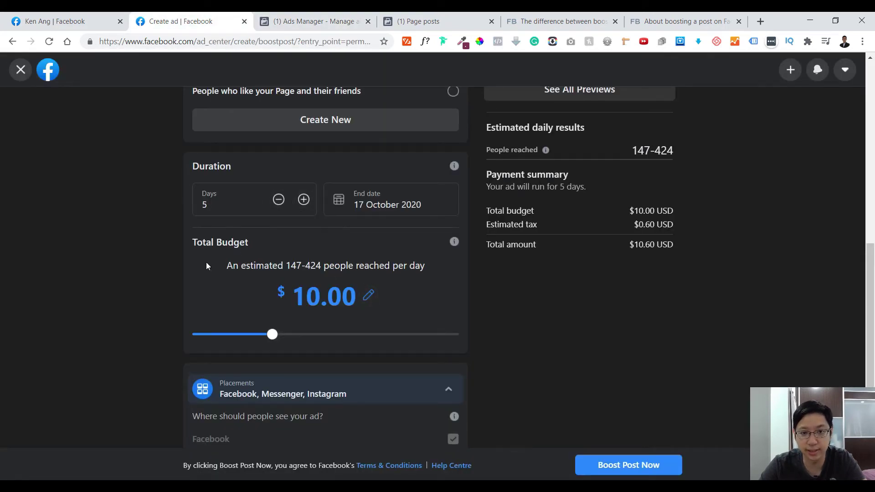
# Expand the ad set's additional budget and schedule options and compare ad scheduling and delivery type with the boost's settings
pyautogui.click(315, 21)
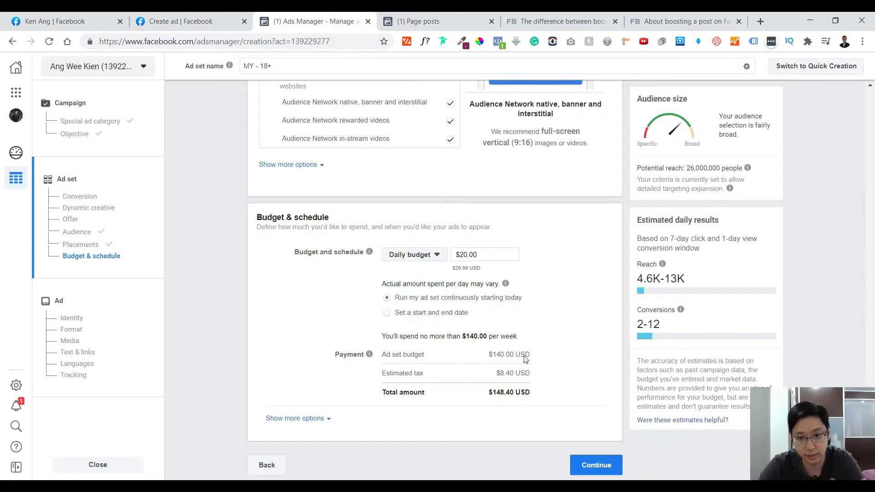
pyautogui.click(318, 417)
pyautogui.scroll(-1, 461, 398)
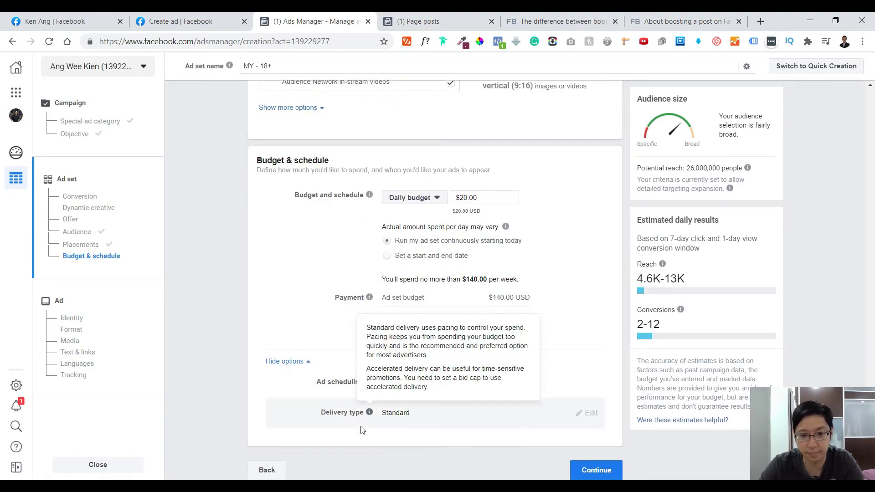
pyautogui.hotkey('ctrl', 'shift', 'Tab')
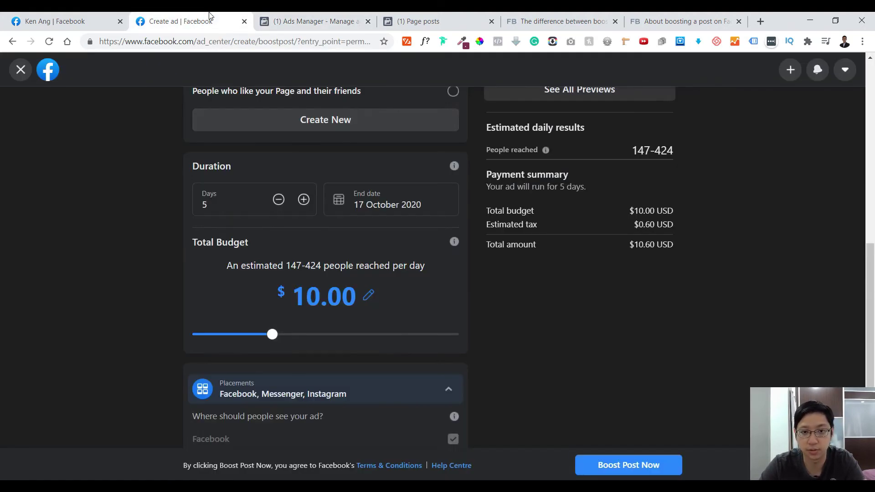
pyautogui.click(282, 18)
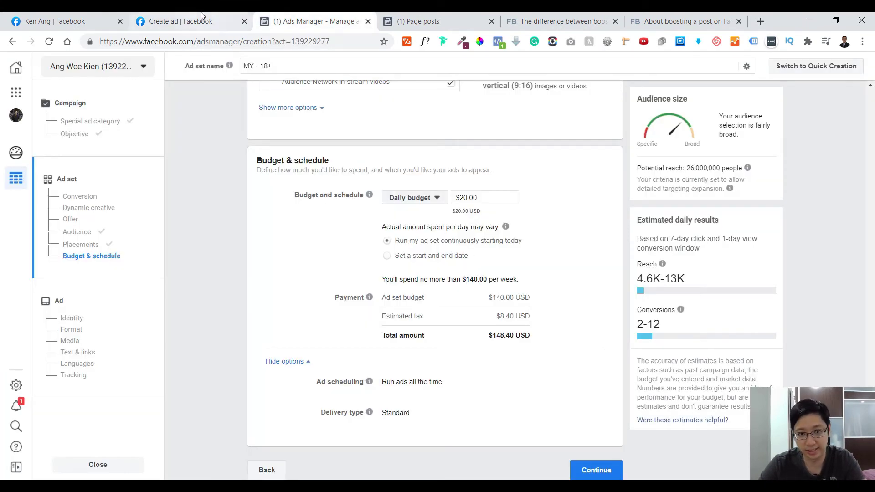
pyautogui.click(214, 21)
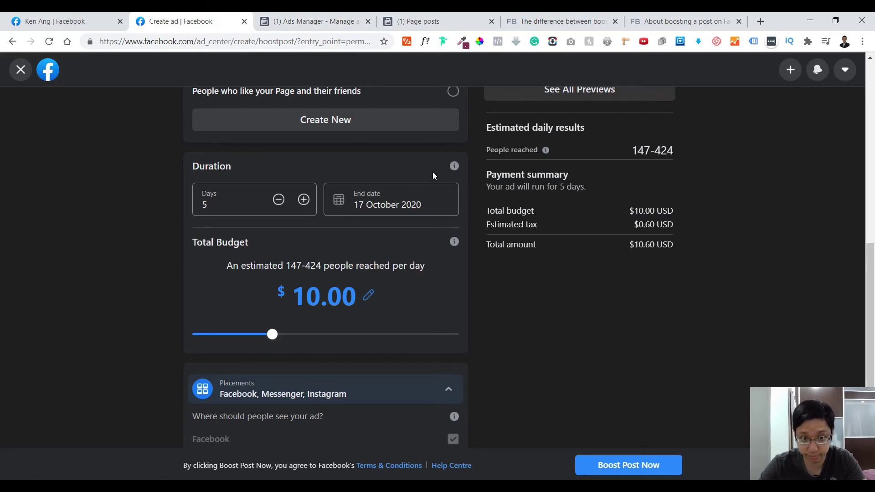
# Compare the boost's audience, budget and placement sections with the ad set's structure and settings in Ads Manager
pyautogui.scroll(-2, 368, 263)
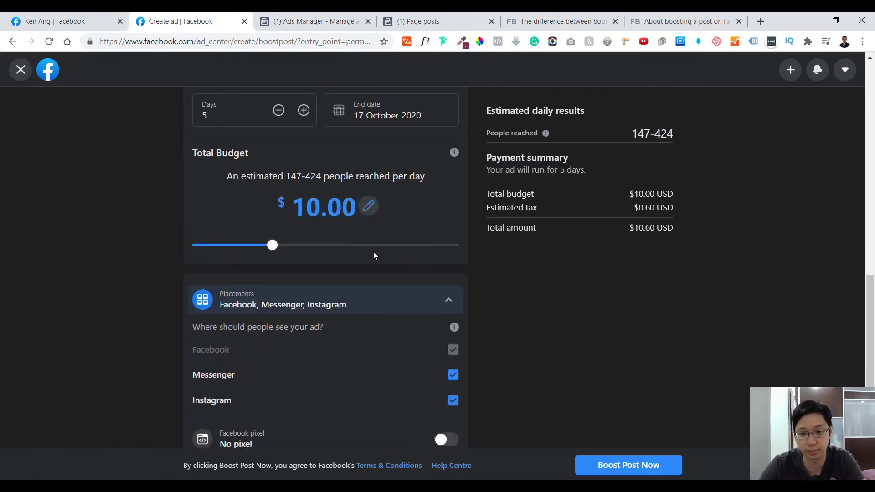
pyautogui.scroll(6, 413, 321)
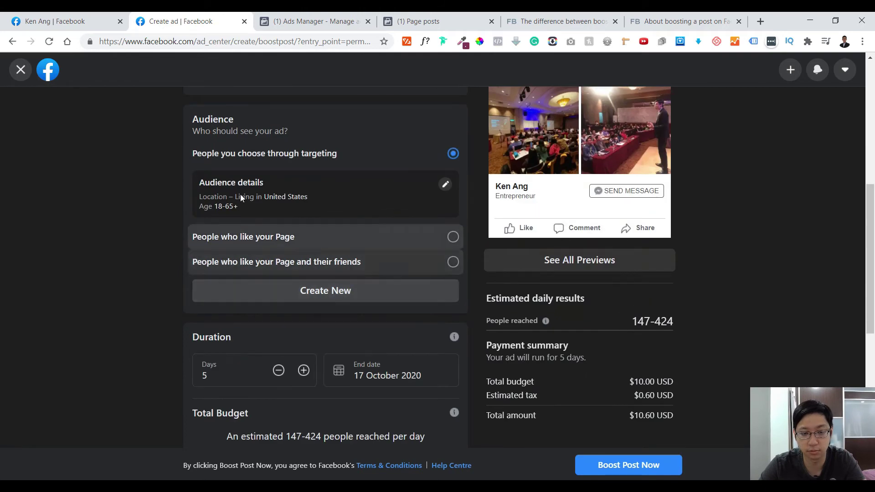
pyautogui.hotkey('ctrl', 'Tab')
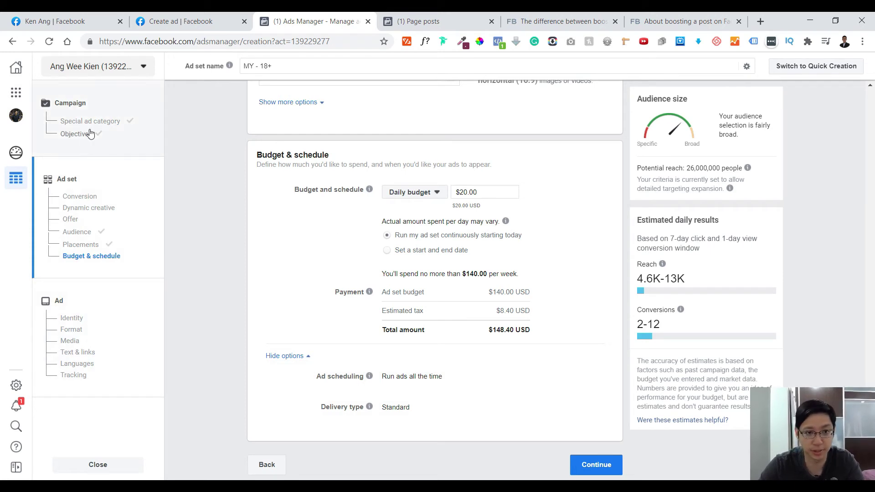
pyautogui.click(170, 18)
pyautogui.click(302, 18)
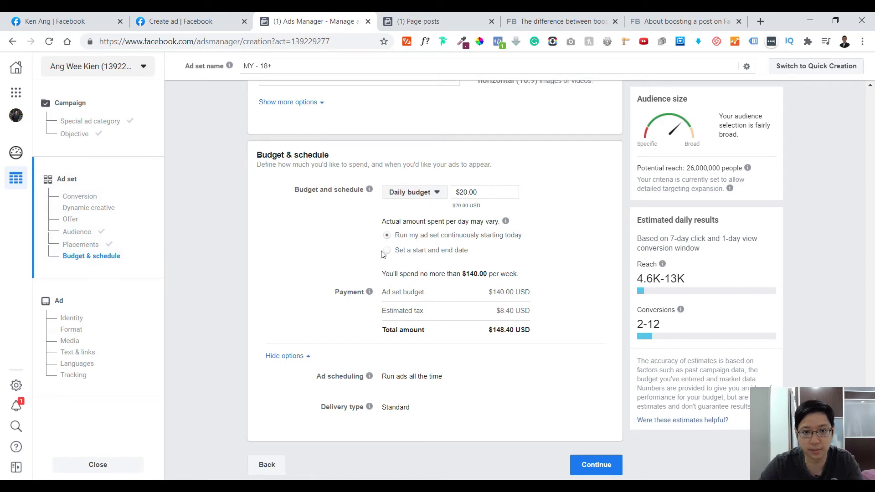
pyautogui.scroll(8, 205, 274)
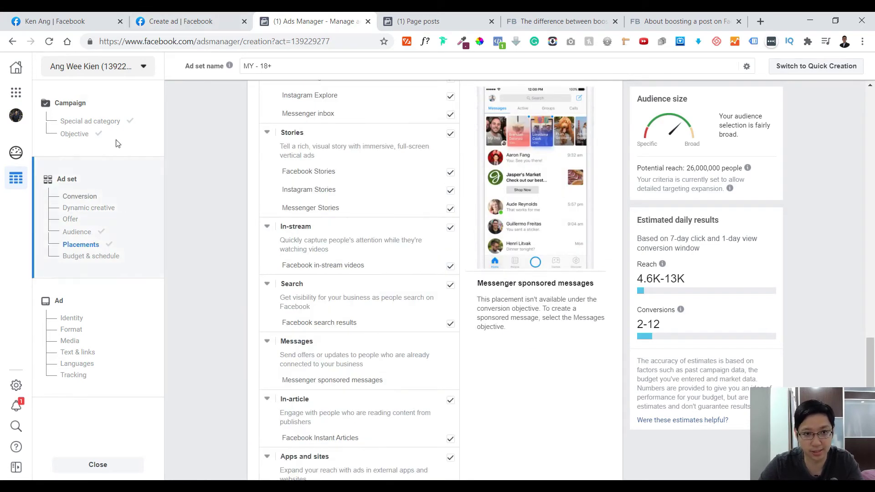
pyautogui.click(228, 18)
pyautogui.click(292, 18)
pyautogui.click(230, 19)
pyautogui.click(291, 18)
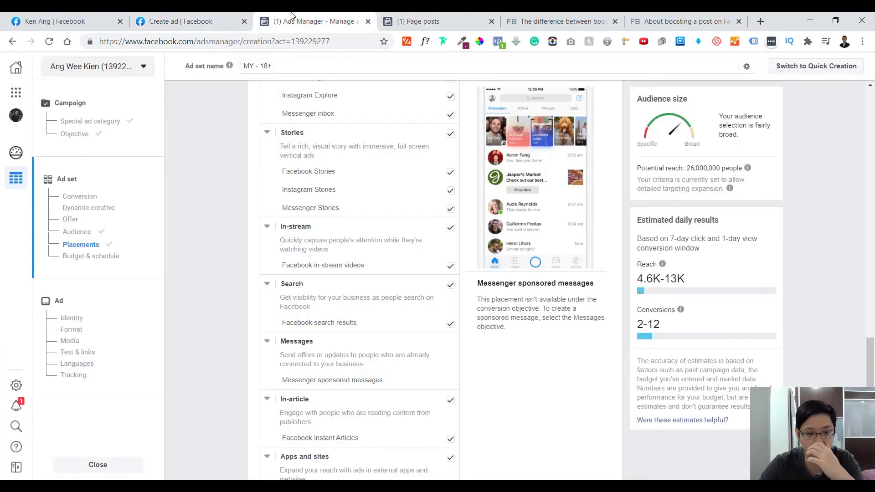
# Open the ad level's media section in Ads Manager, and review the boost's button settings and ad preview
pyautogui.scroll(-10, 223, 285)
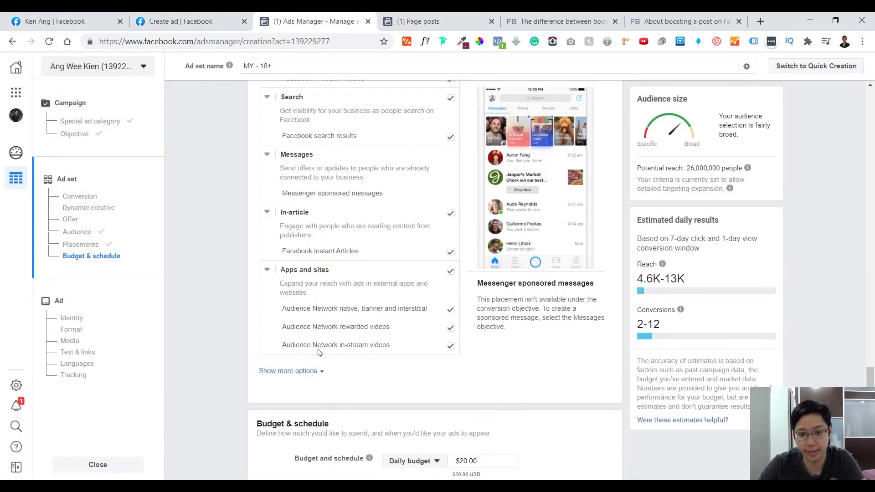
pyautogui.click(105, 343)
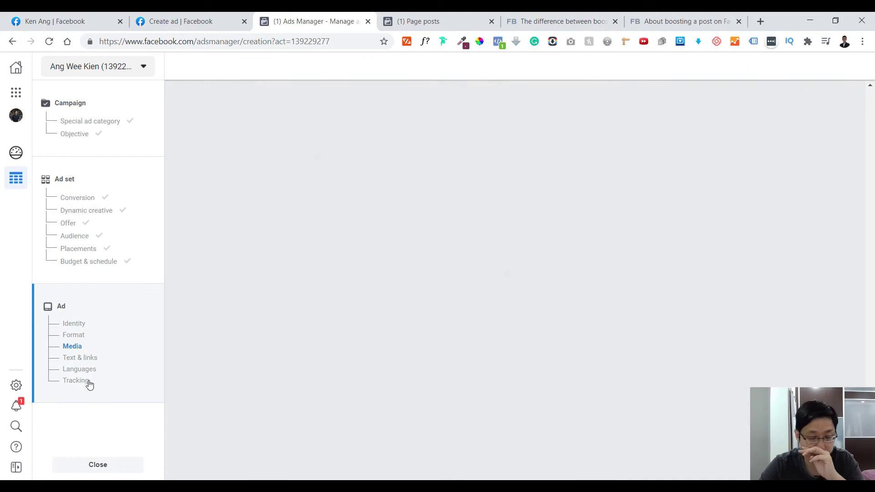
pyautogui.hotkey('ctrl', 'shift', 'Tab')
pyautogui.scroll(-4, 417, 307)
pyautogui.scroll(8, 497, 401)
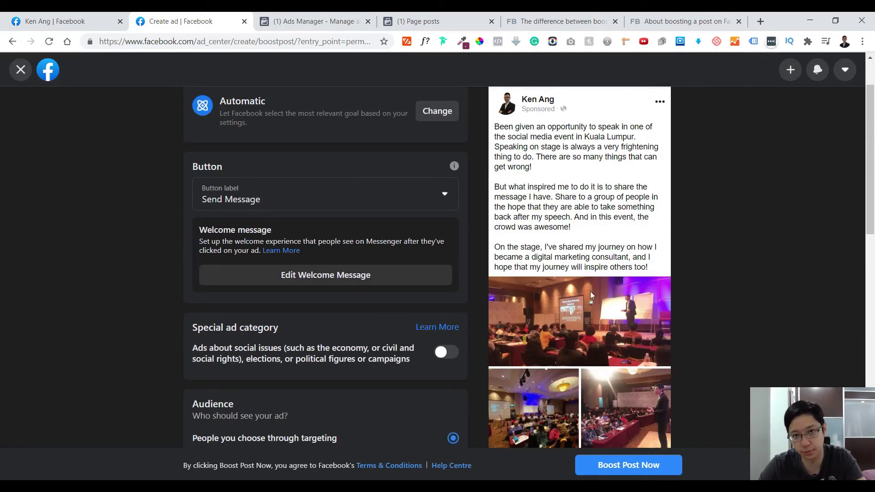
# Compare the boost's ad preview and button label choices with the text and links section of the ad in Ads Manager
pyautogui.scroll(2, 449, 251)
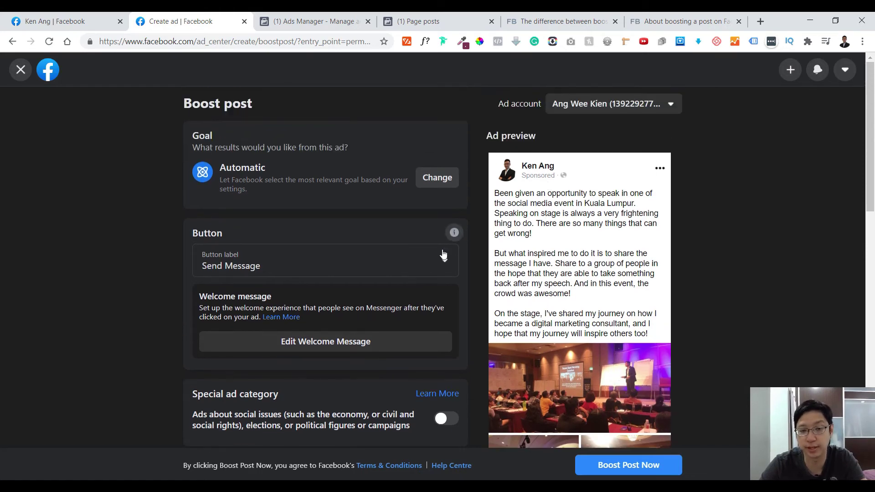
pyautogui.scroll(-3, 445, 234)
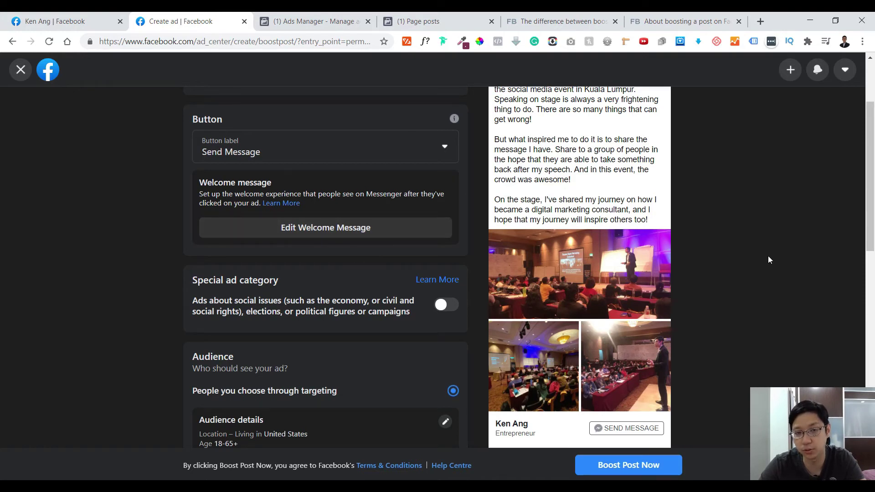
pyautogui.hotkey('ctrl', 'Tab')
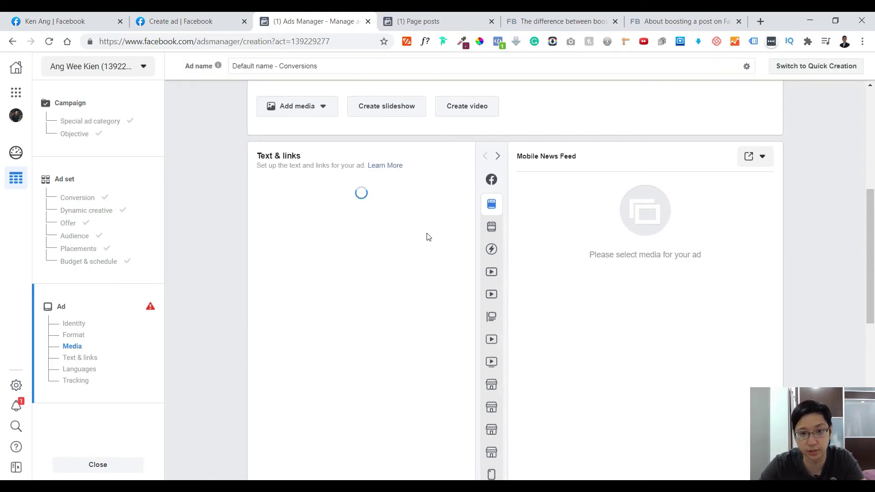
pyautogui.scroll(-2, 515, 258)
pyautogui.click(232, 16)
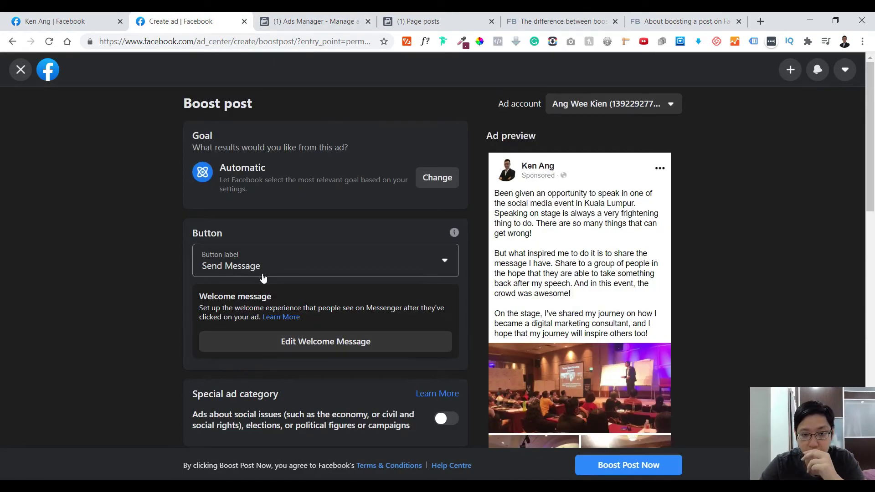
pyautogui.click(263, 275)
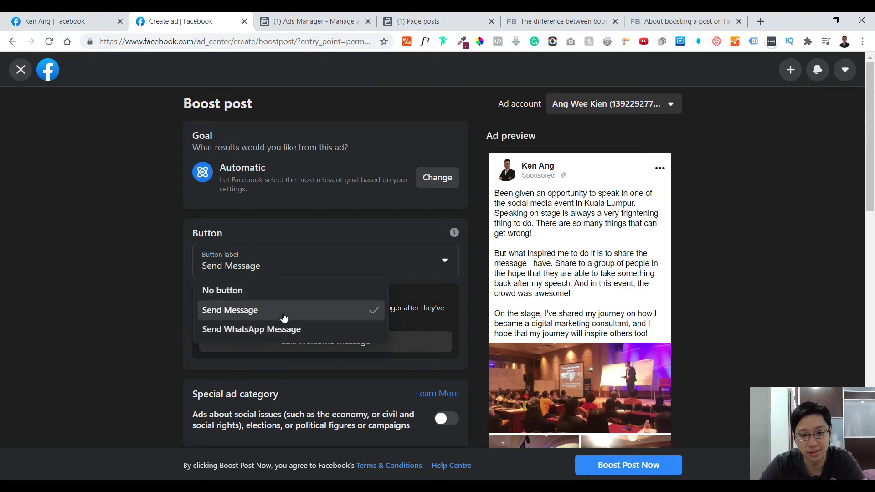
# Set the boost's goal to Get more engagement and check the button label choices for that goal
pyautogui.click(437, 177)
pyautogui.click(585, 269)
pyautogui.click(577, 344)
pyautogui.click(358, 266)
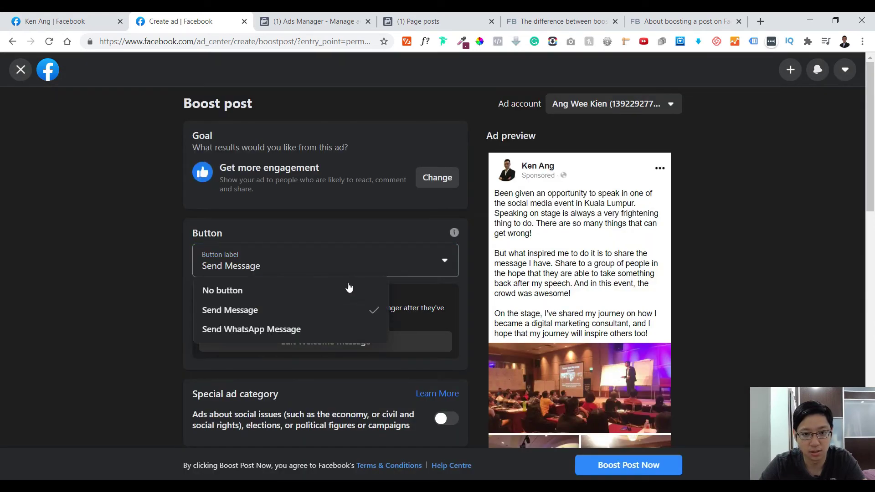
# Set the boost's goal back to Automatic and save it
pyautogui.click(435, 177)
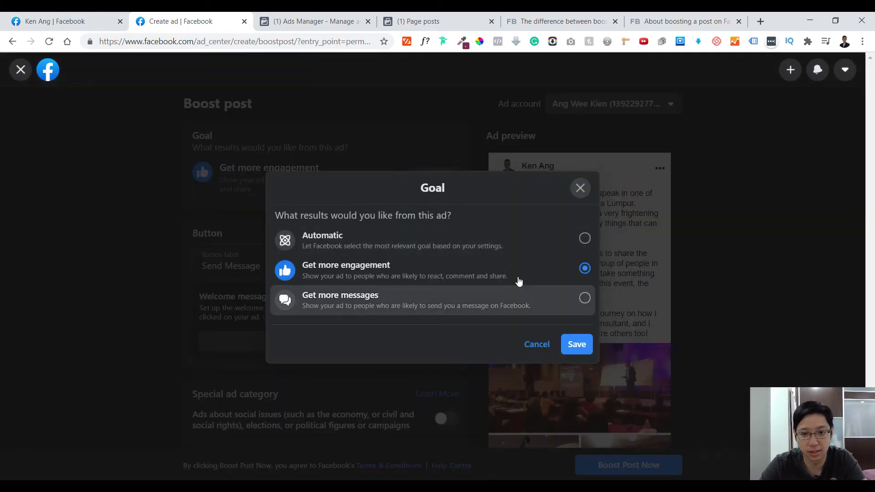
pyautogui.click(176, 228)
pyautogui.click(423, 173)
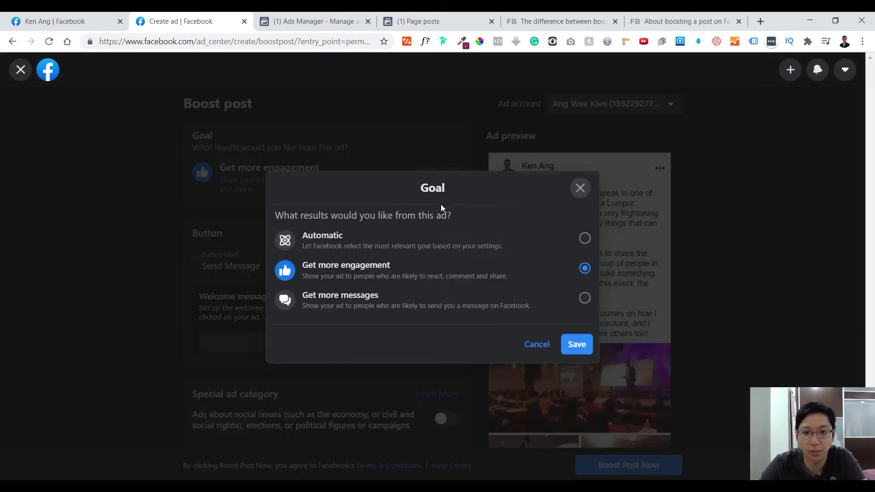
pyautogui.click(585, 238)
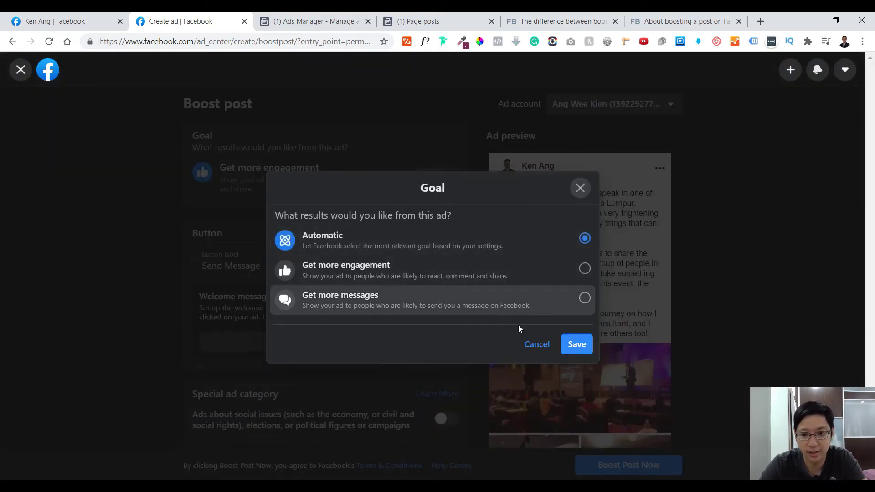
pyautogui.click(577, 344)
# Compare the ad's Website URL and Display link fields in Ads Manager with the boost's button and preview settings
pyautogui.click(306, 16)
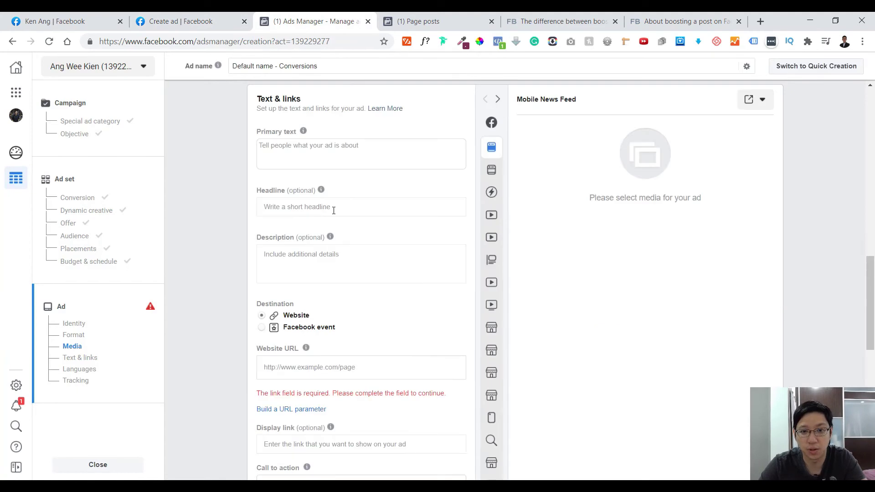
pyautogui.scroll(-3, 406, 308)
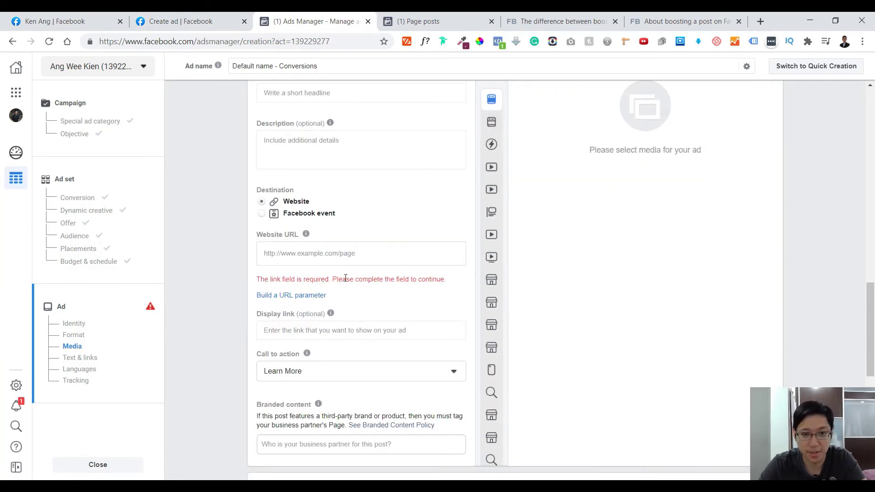
pyautogui.click(193, 15)
pyautogui.scroll(-4, 638, 400)
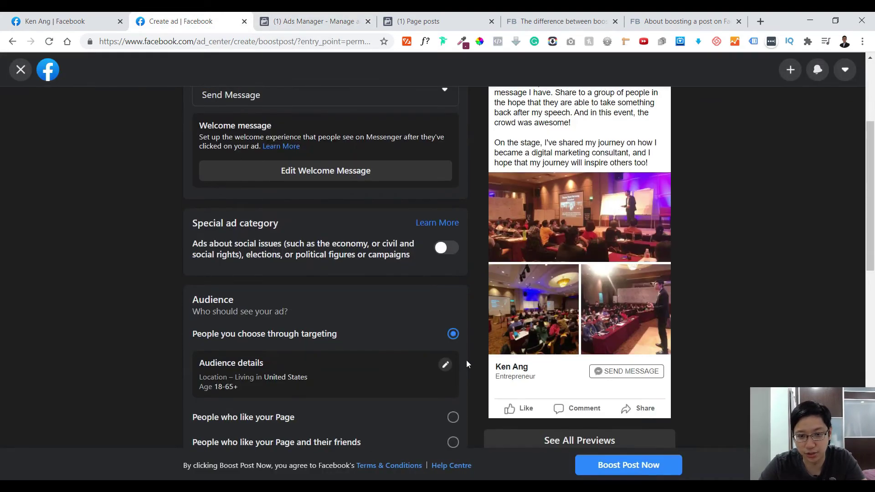
pyautogui.click(294, 16)
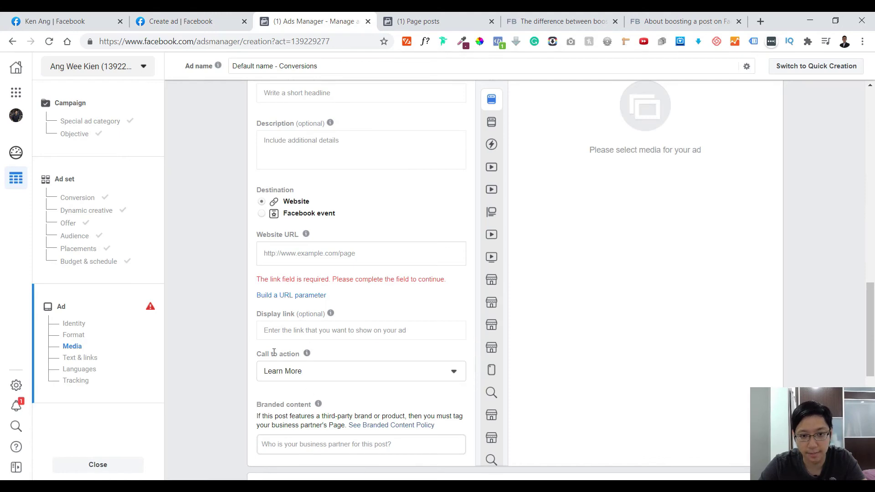
pyautogui.click(291, 331)
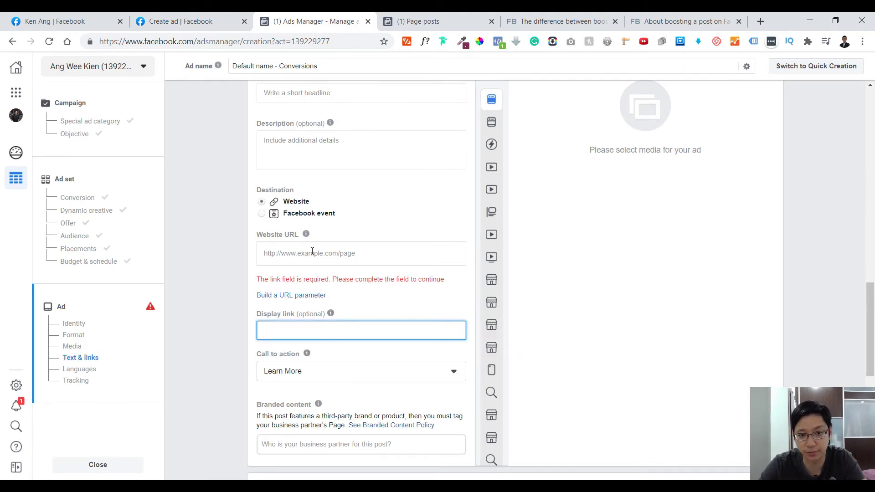
pyautogui.click(314, 250)
pyautogui.click(309, 334)
# Browse the call-to-action choices available for the ad in Ads Manager, keeping Learn More
pyautogui.click(326, 370)
pyautogui.scroll(-5, 325, 246)
pyautogui.scroll(5, 331, 292)
pyautogui.scroll(-8, 346, 265)
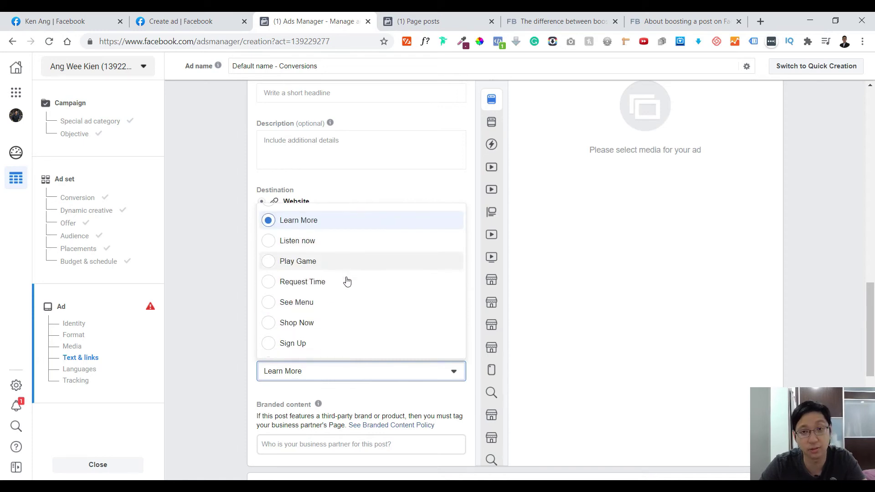
pyautogui.click(198, 293)
# Review the ad's text fields, Add media choices, format and identity settings in Ads Manager
pyautogui.scroll(-3, 404, 312)
pyautogui.scroll(8, 391, 333)
pyautogui.scroll(-2, 373, 343)
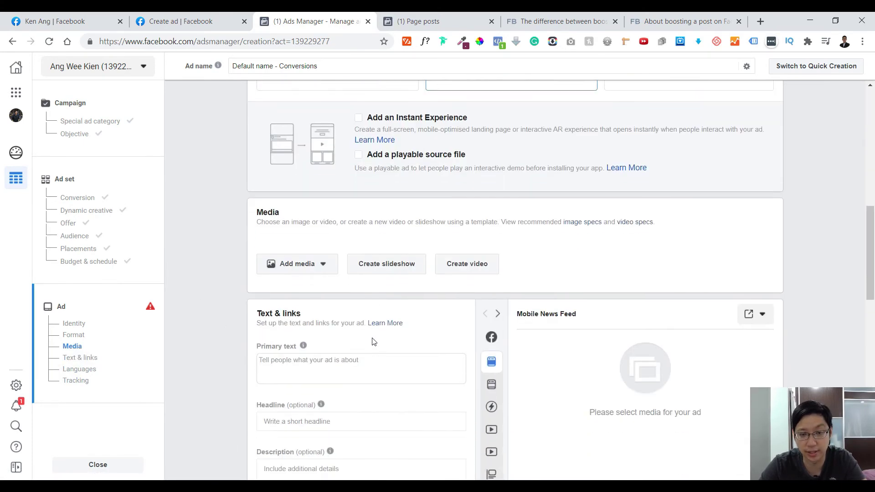
pyautogui.scroll(-2, 319, 360)
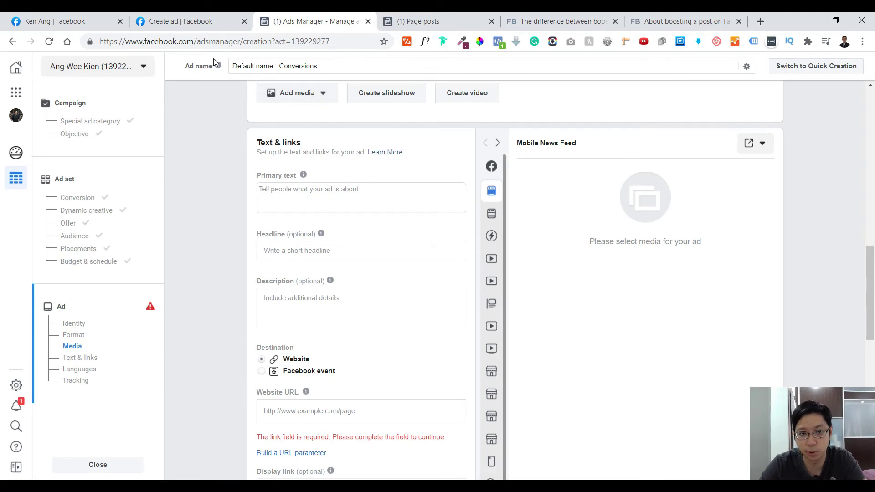
pyautogui.scroll(3, 381, 281)
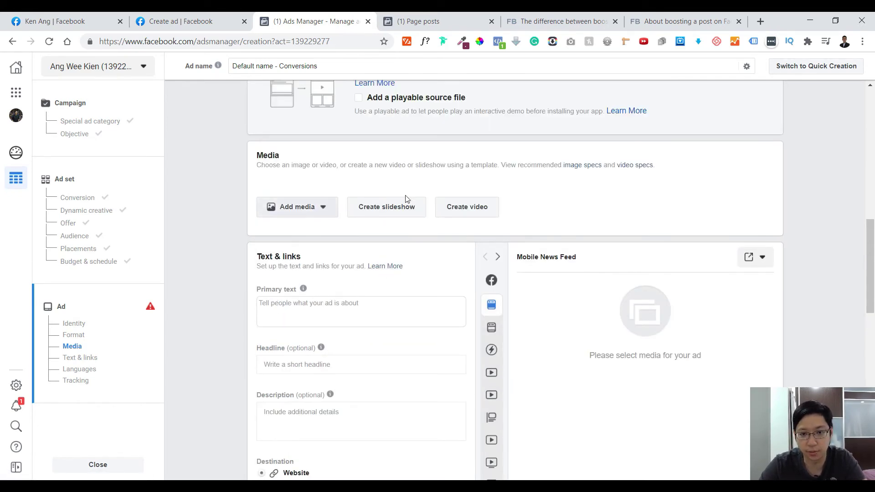
pyautogui.click(318, 209)
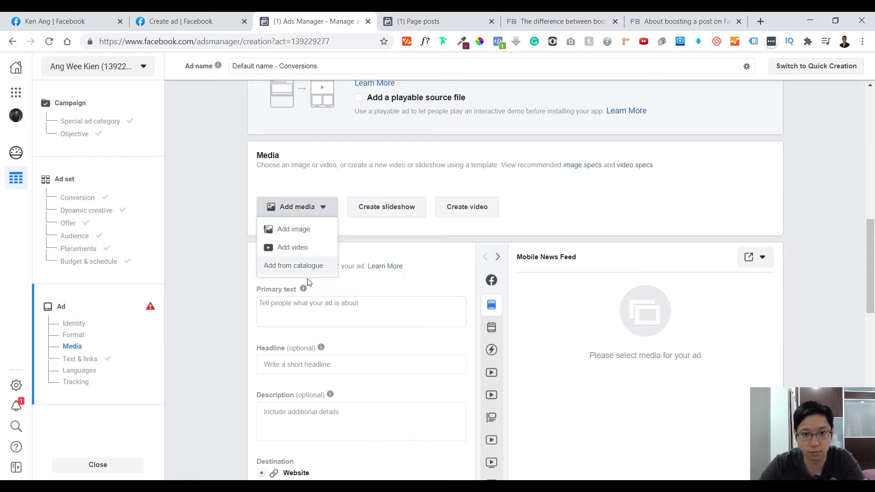
pyautogui.scroll(9, 366, 264)
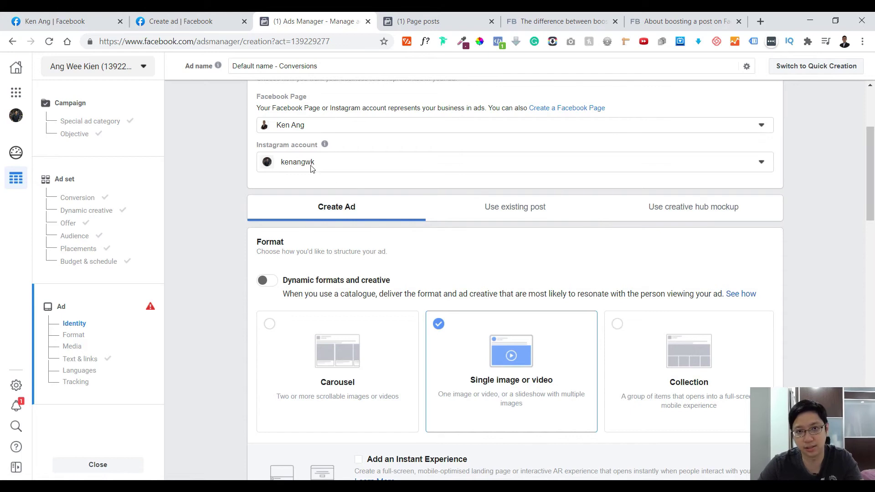
pyautogui.scroll(-8, 274, 187)
# Compare the boost post's goal, button and preview settings with the ad-level media and text sections in Ads Manager
pyautogui.click(182, 21)
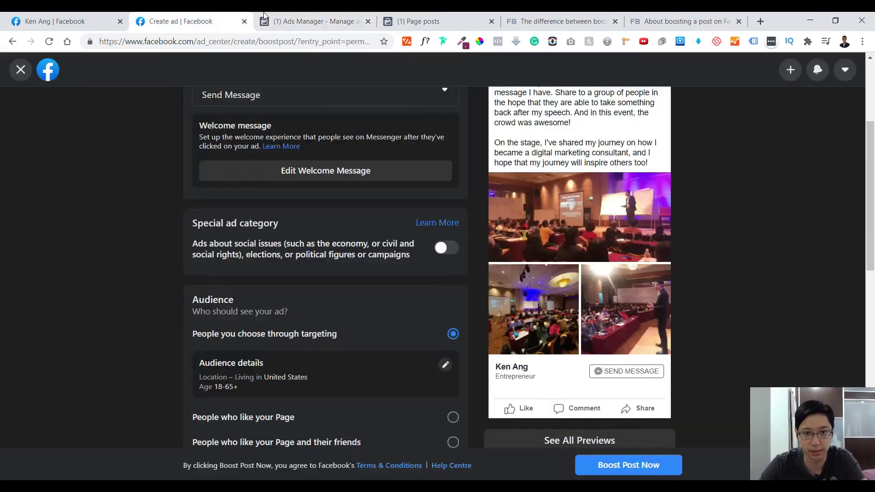
pyautogui.click(299, 19)
pyautogui.click(216, 17)
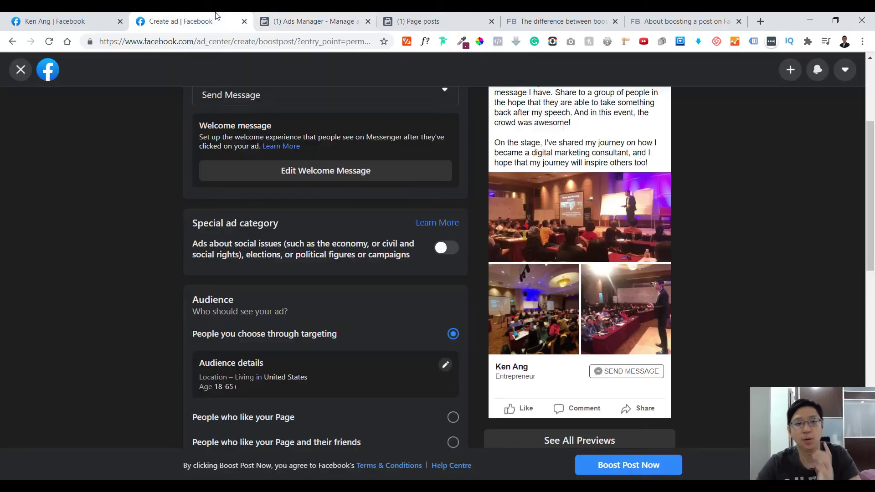
pyautogui.scroll(4, 295, 197)
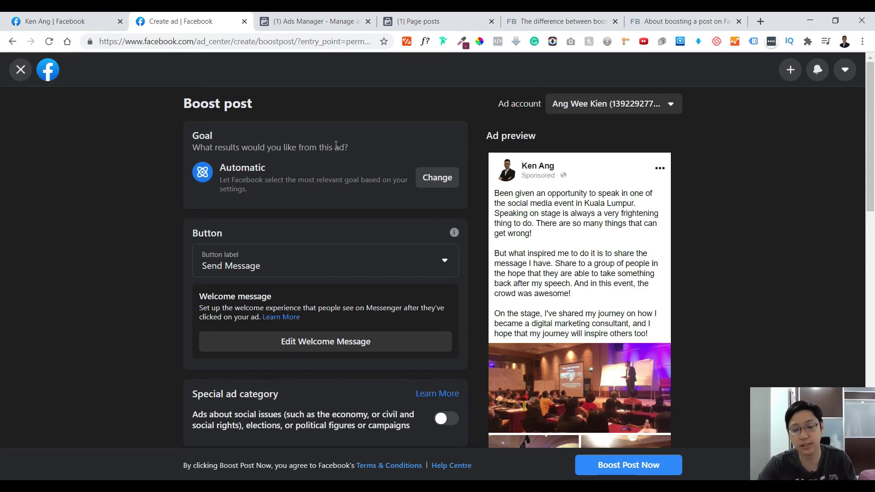
pyautogui.click(335, 23)
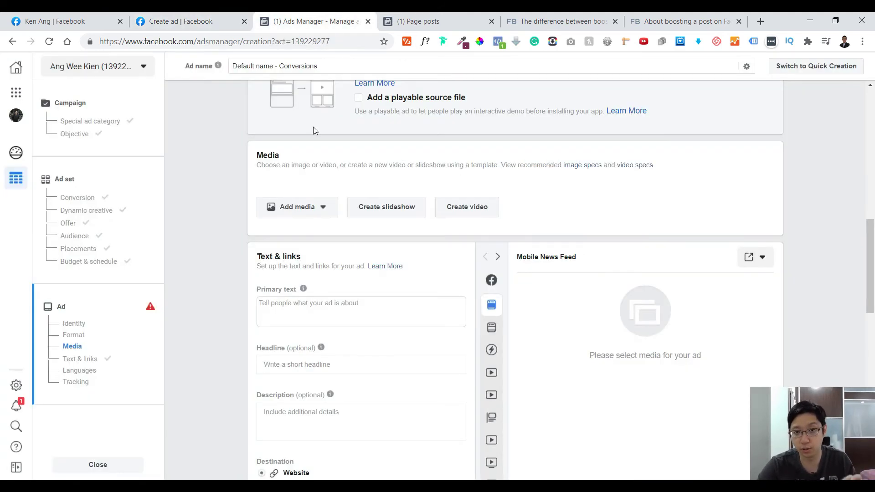
pyautogui.click(220, 16)
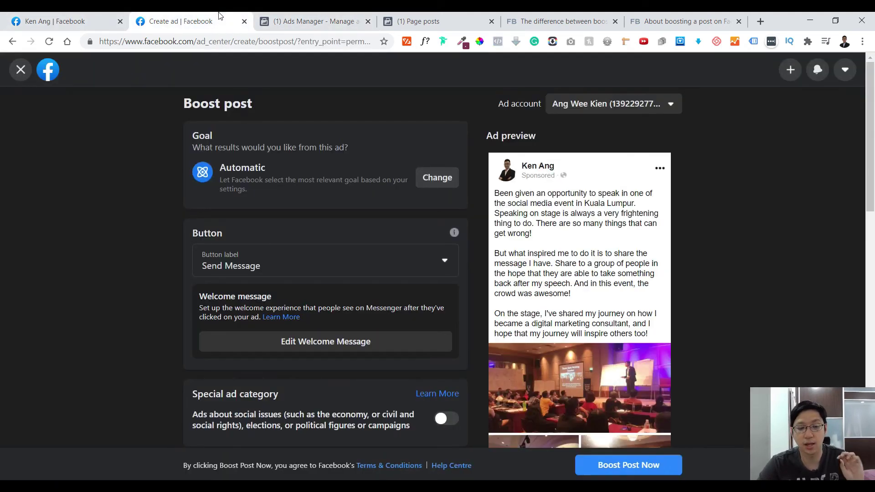
pyautogui.click(357, 16)
pyautogui.click(204, 16)
pyautogui.click(296, 16)
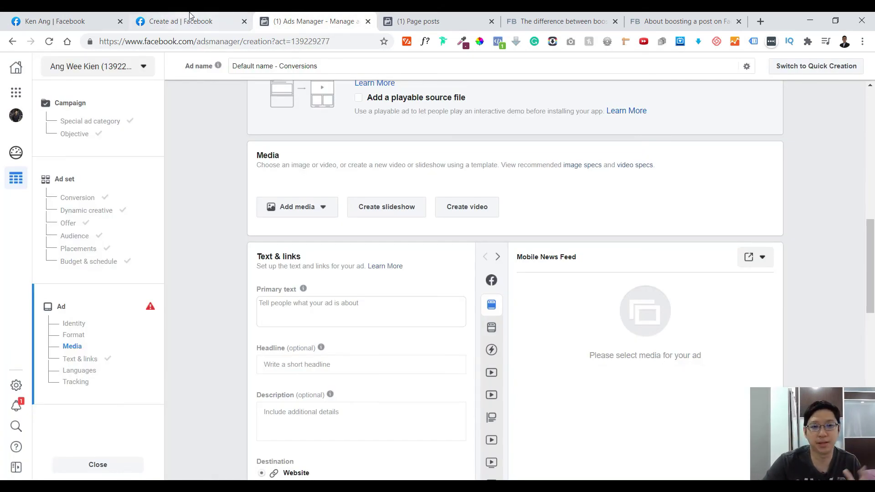
pyautogui.click(196, 19)
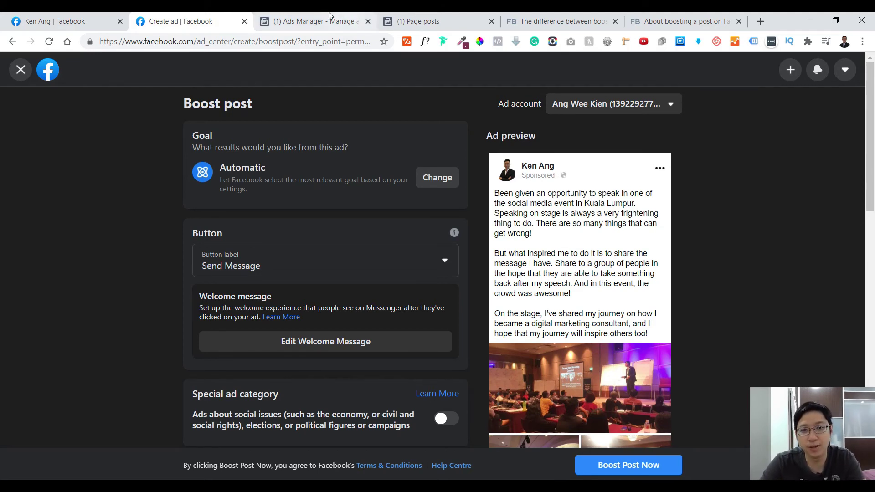
# In Ads Manager, switch the ad's creative source to Use existing post
pyautogui.click(301, 21)
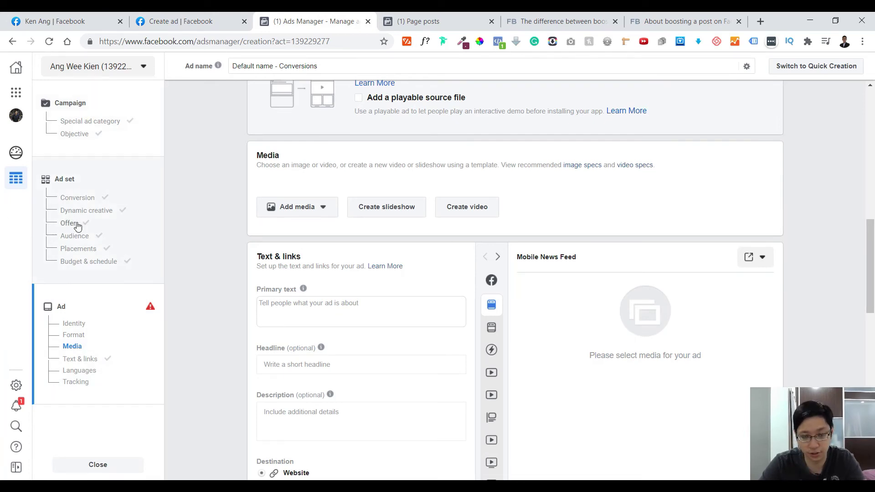
pyautogui.scroll(-3, 445, 222)
pyautogui.scroll(-3, 410, 301)
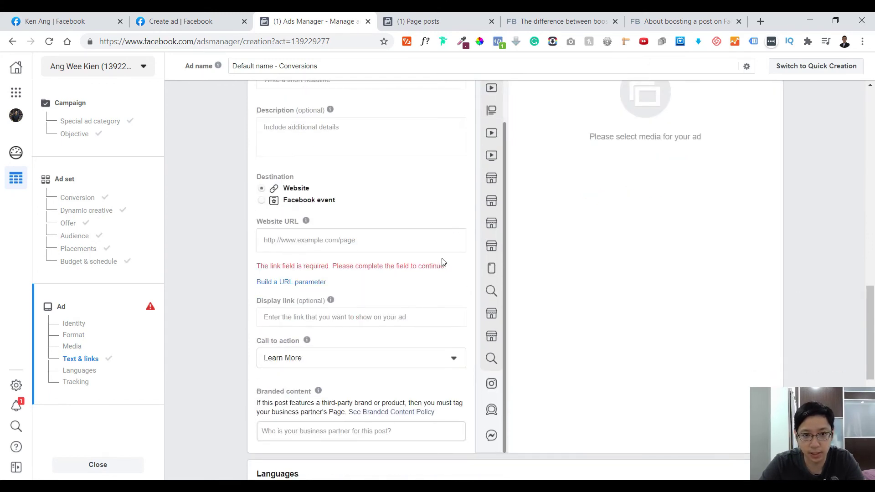
pyautogui.scroll(10, 442, 262)
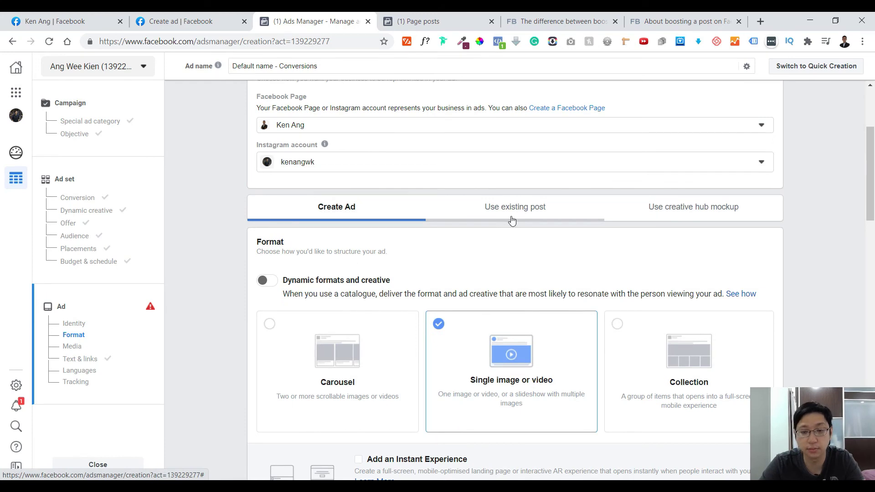
pyautogui.click(512, 220)
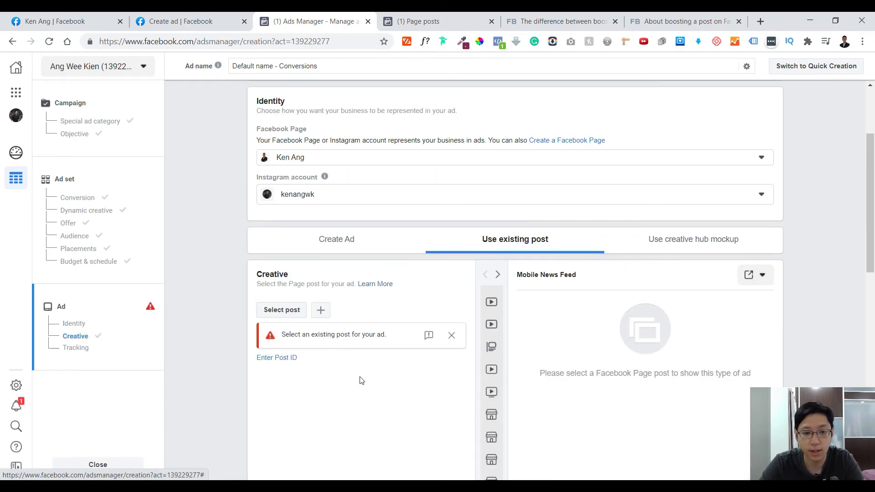
pyautogui.scroll(-1, 332, 363)
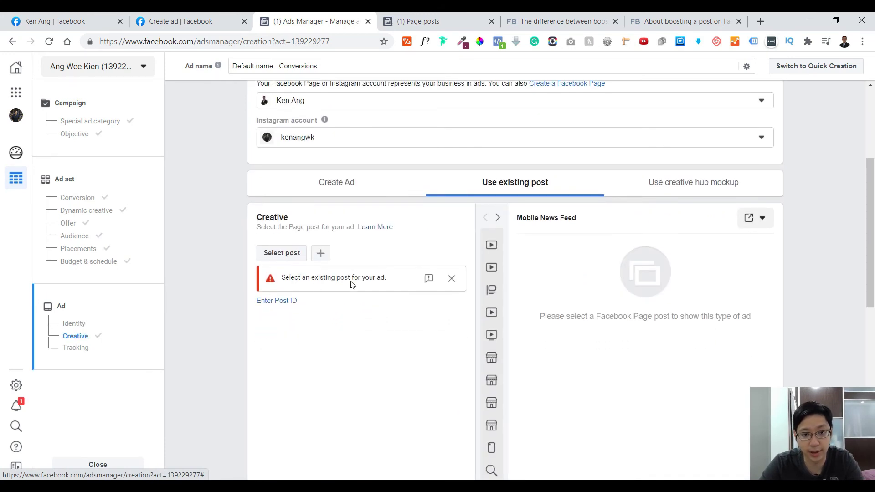
# Select the 24 Nov 2019 Page post about speaking at a Kuala Lumpur social media event as the ad's creative
pyautogui.click(272, 255)
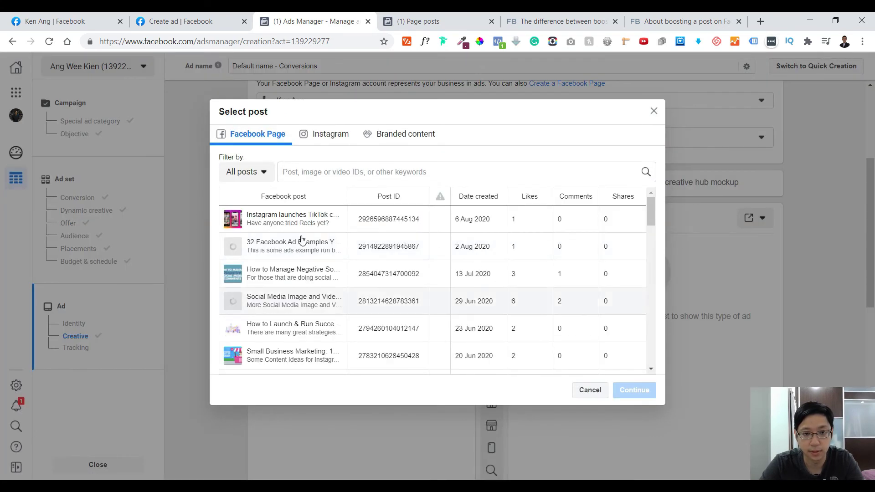
pyautogui.scroll(-5, 372, 274)
pyautogui.scroll(-10, 372, 271)
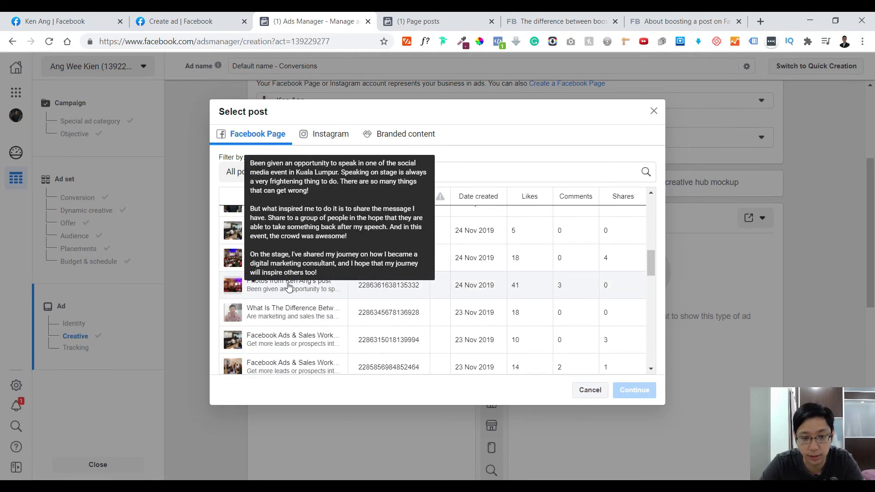
pyautogui.click(289, 286)
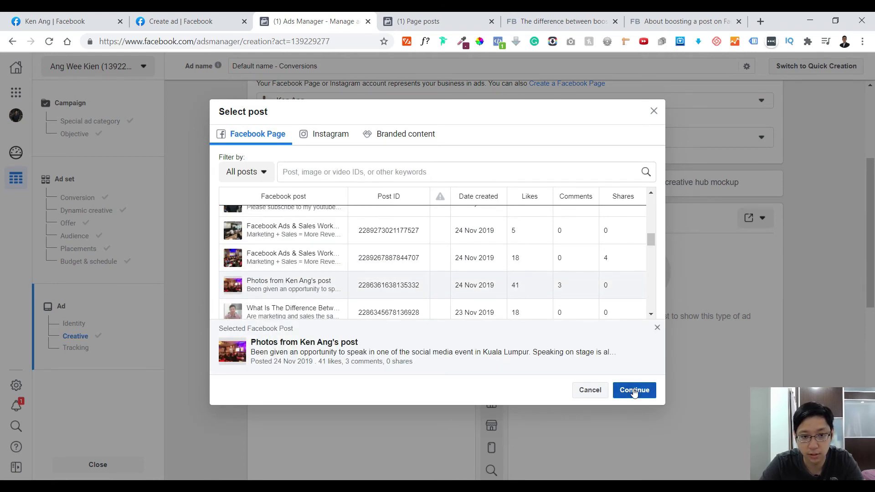
pyautogui.press('Return')
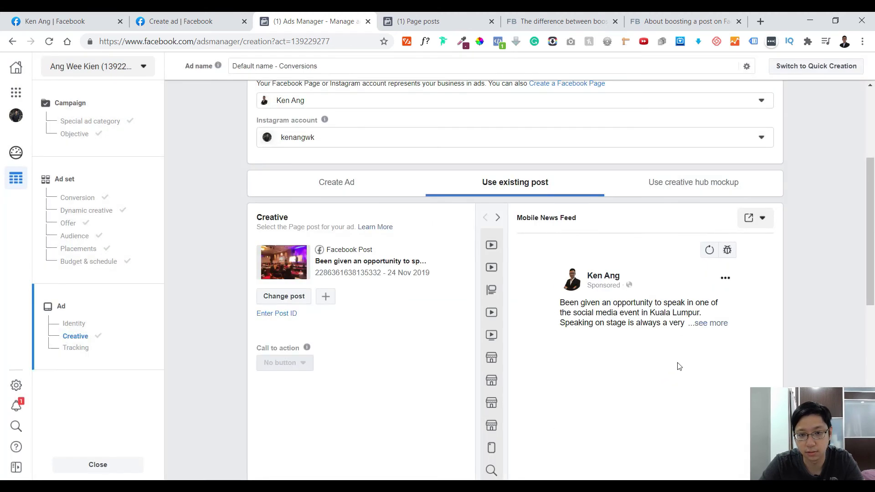
# Compare the boost post's ad preview and Send Message button with the Mobile News Feed preview of the same post in Ads Manager
pyautogui.click(178, 21)
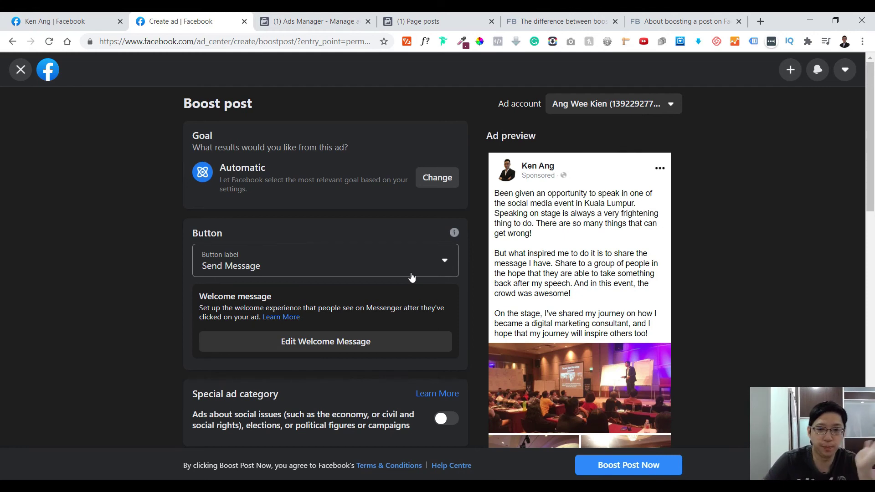
pyautogui.scroll(-6, 562, 319)
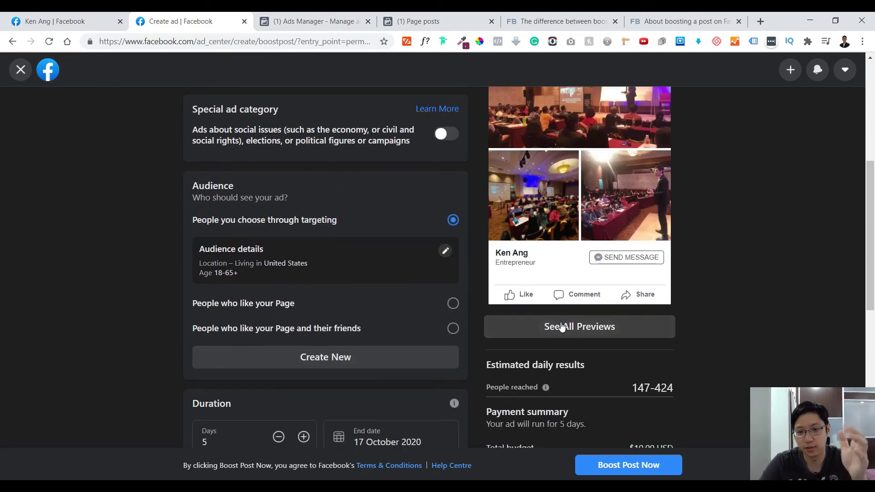
pyautogui.scroll(4, 536, 267)
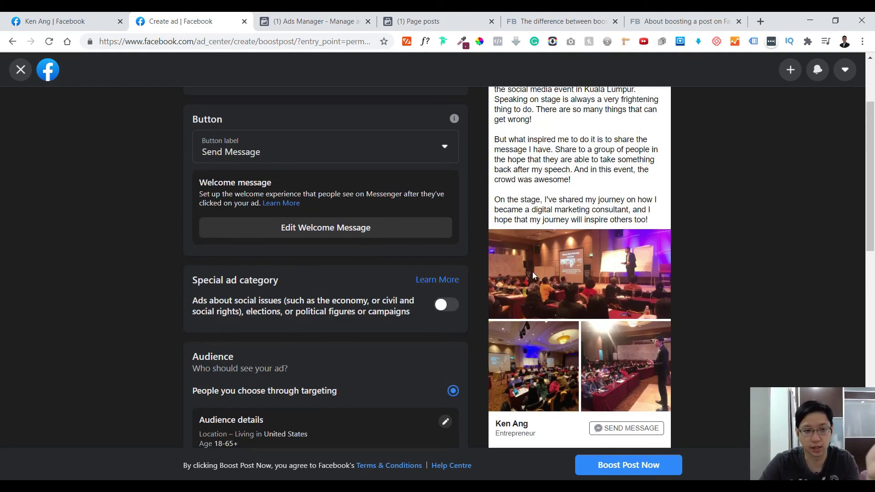
pyautogui.click(307, 16)
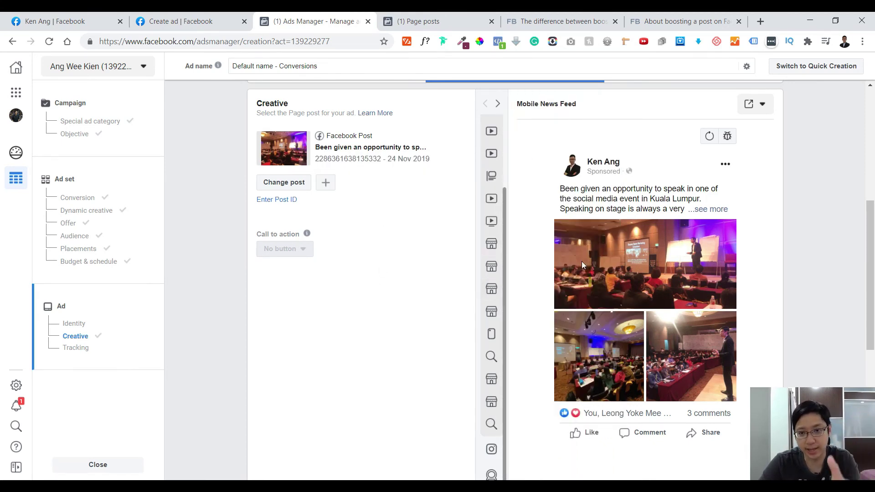
pyautogui.click(224, 17)
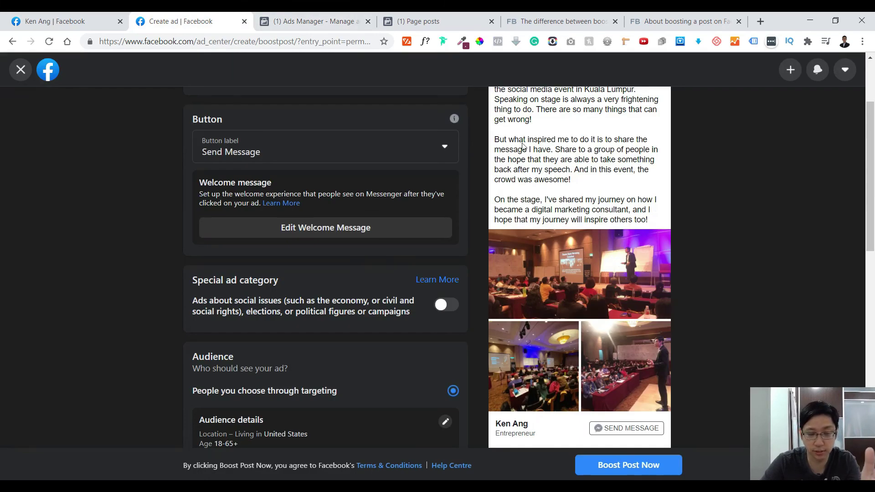
pyautogui.click(270, 18)
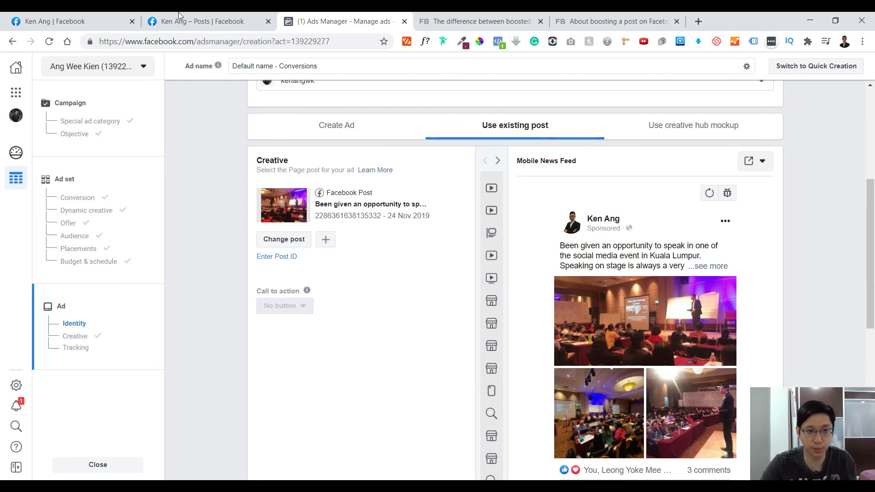
# Review the original 24 November 2019 post on the Facebook Page alongside its existing-post ad setup in Ads Manager
pyautogui.click(180, 19)
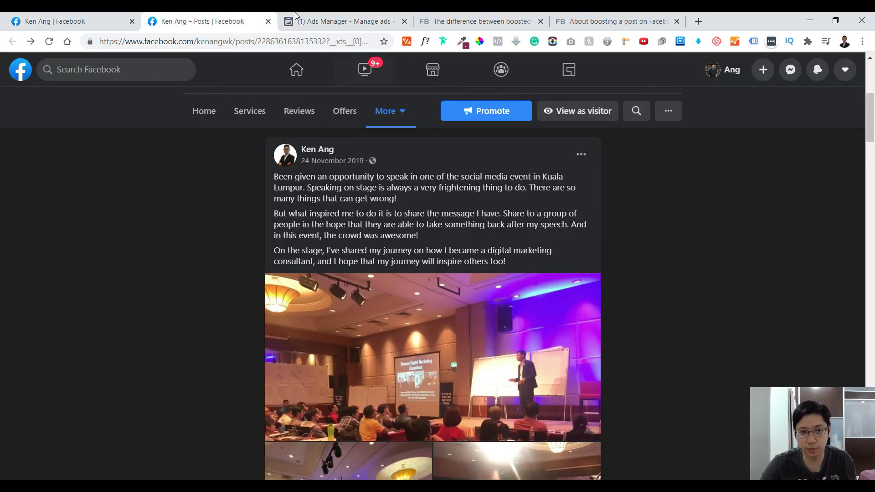
pyautogui.click(320, 21)
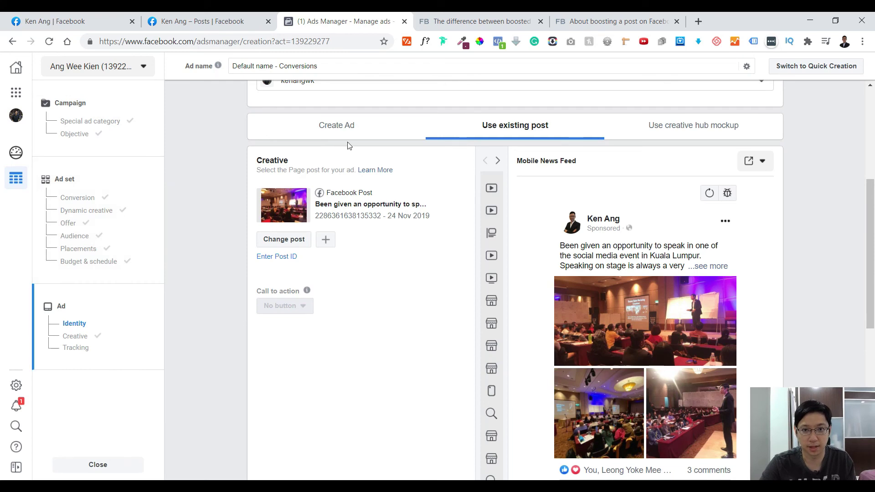
pyautogui.click(199, 16)
pyautogui.scroll(-4, 319, 134)
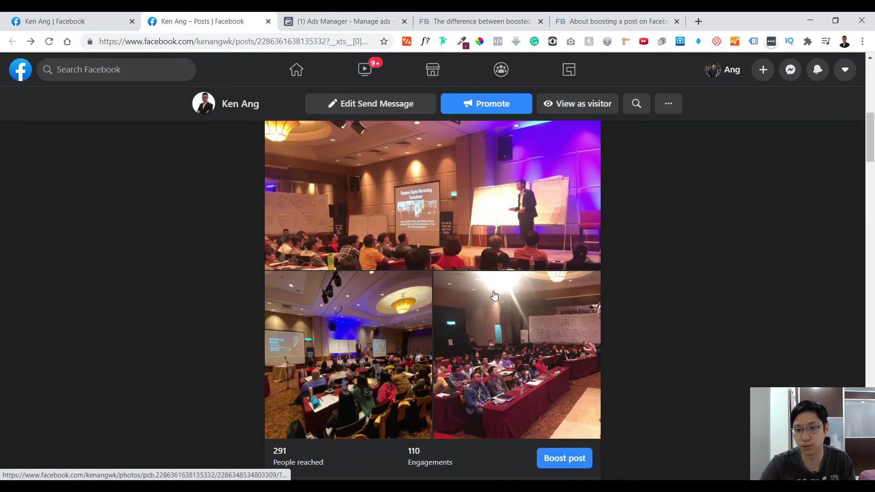
pyautogui.scroll(8, 495, 296)
pyautogui.scroll(-3, 495, 295)
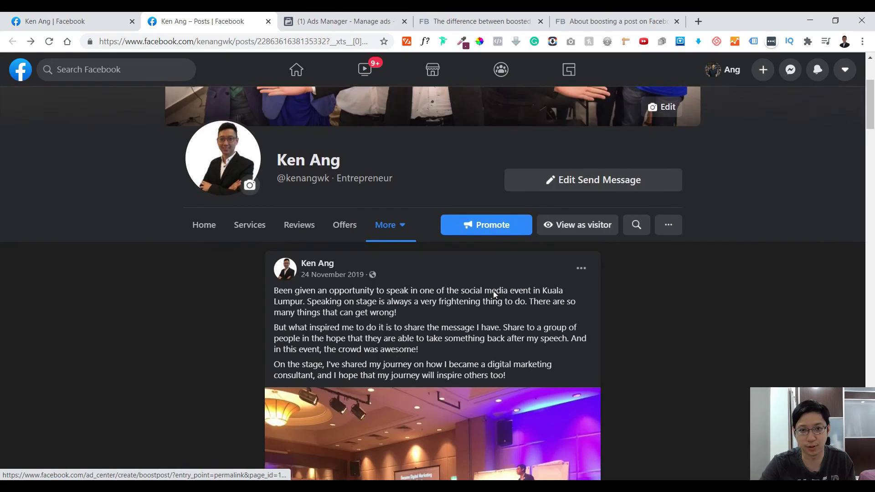